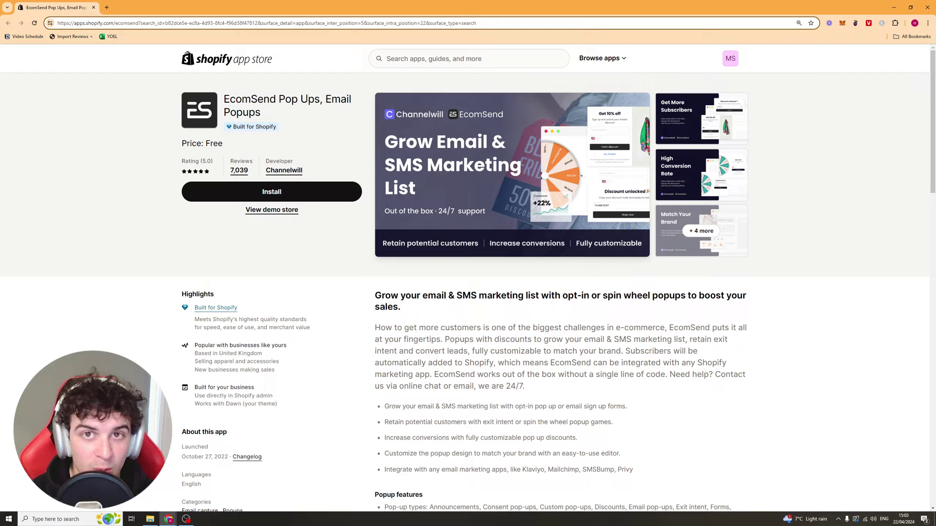
# Step: Begin installing EcomSend Pop Ups from its Shopify App Store listing
pyautogui.click(265, 113)
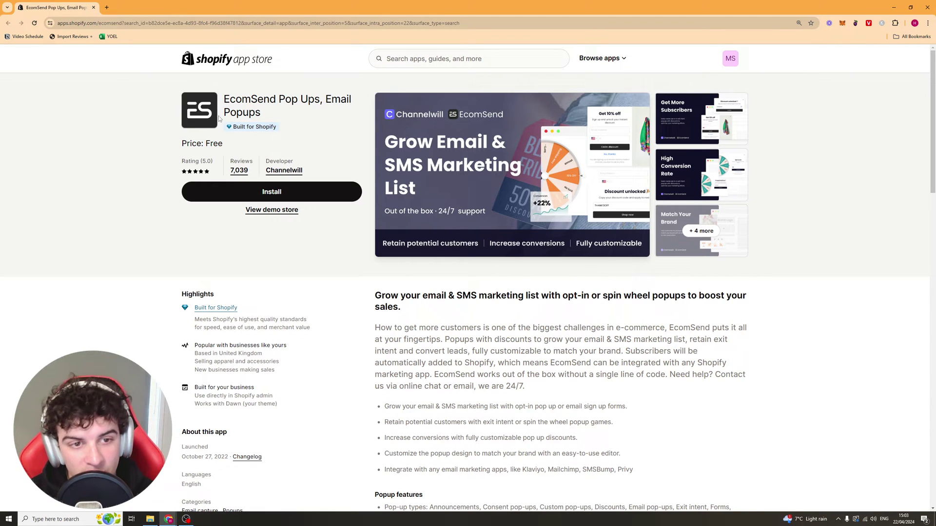
pyautogui.click(254, 193)
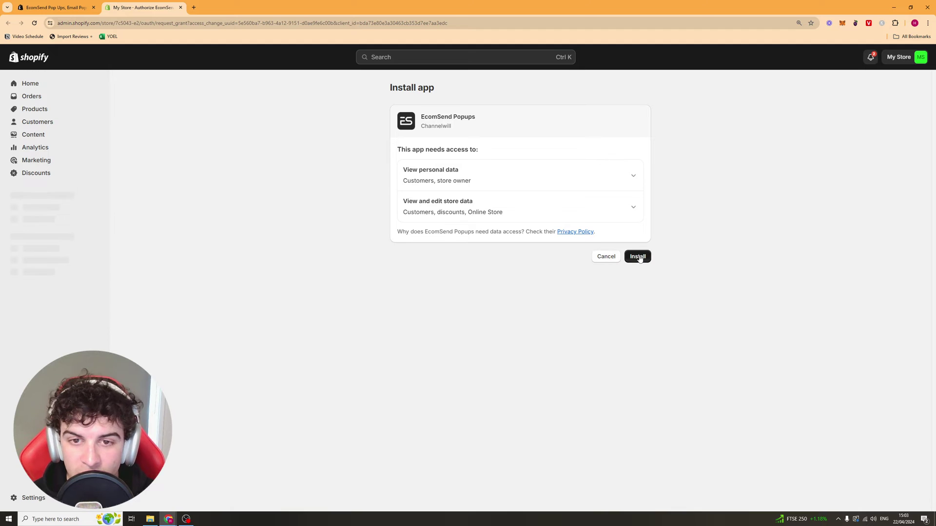
# Step: Grant EcomSend Popups the requested store permissions so its welcome Dashboard opens
pyautogui.click(638, 257)
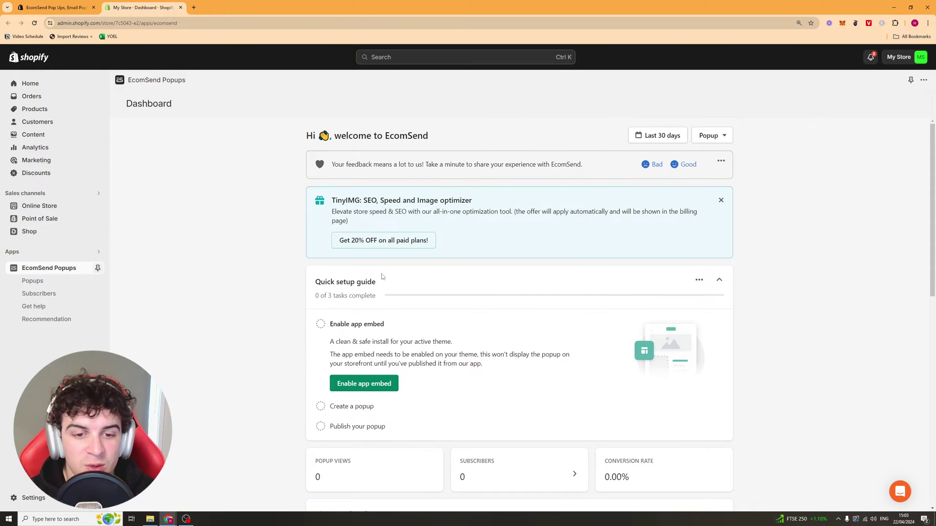
# Step: Enable the EcomSend Popup app embed in the Dawn theme and save it
pyautogui.scroll(-3, 318, 282)
pyautogui.scroll(2, 303, 269)
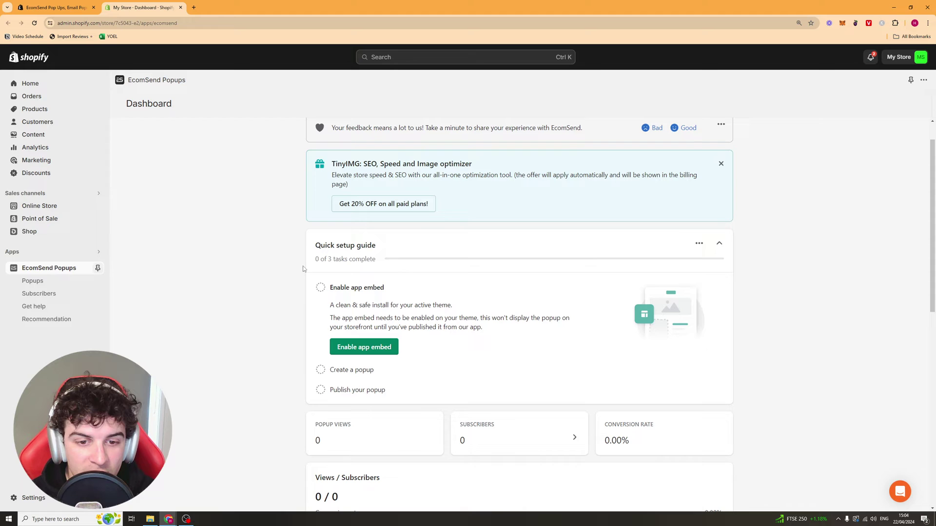
pyautogui.moveTo(304, 262); pyautogui.dragTo(379, 246)
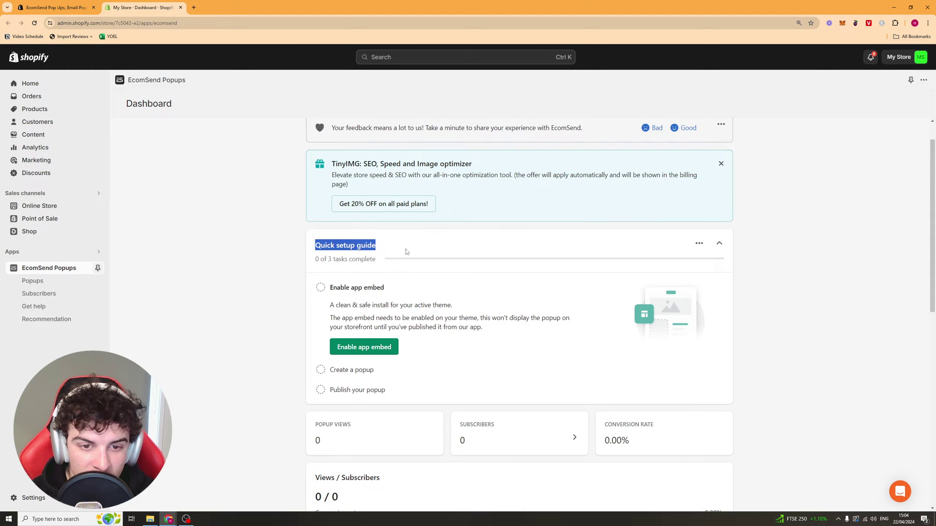
pyautogui.click(343, 214)
pyautogui.scroll(-2, 344, 212)
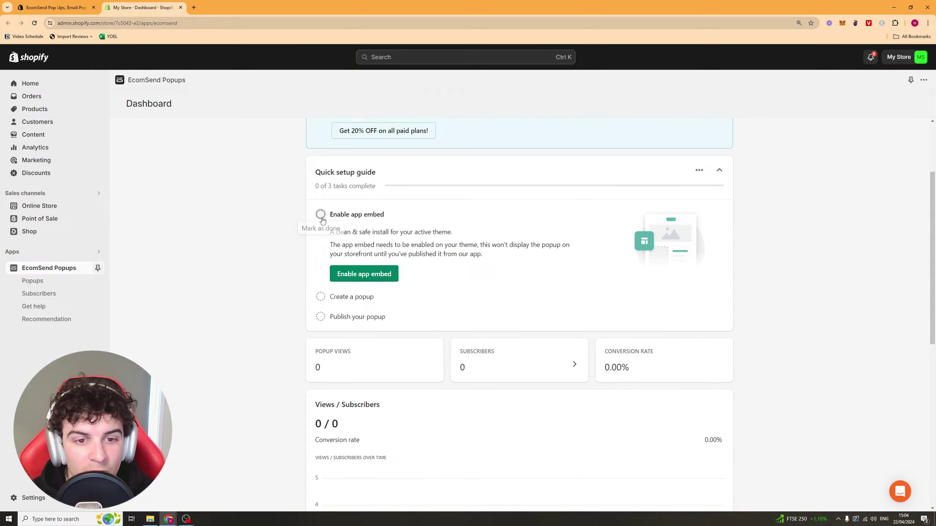
pyautogui.click(355, 276)
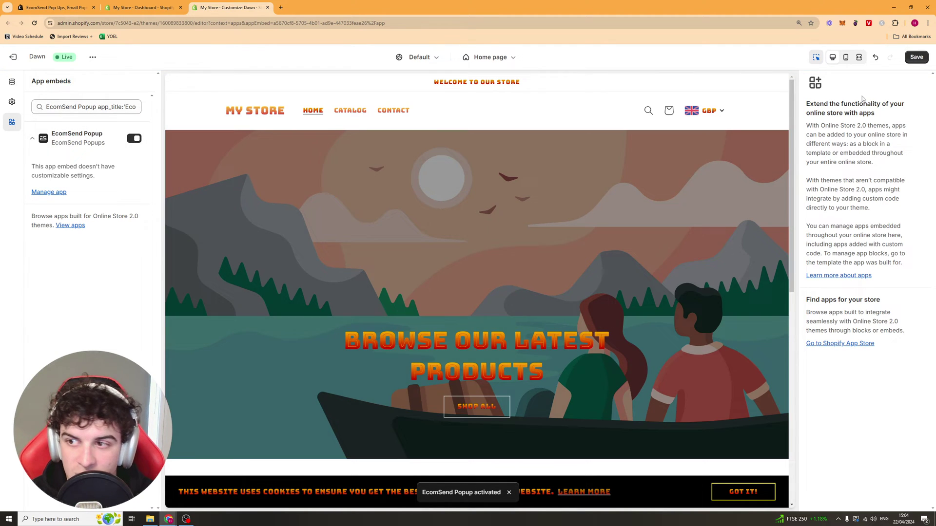
pyautogui.click(925, 59)
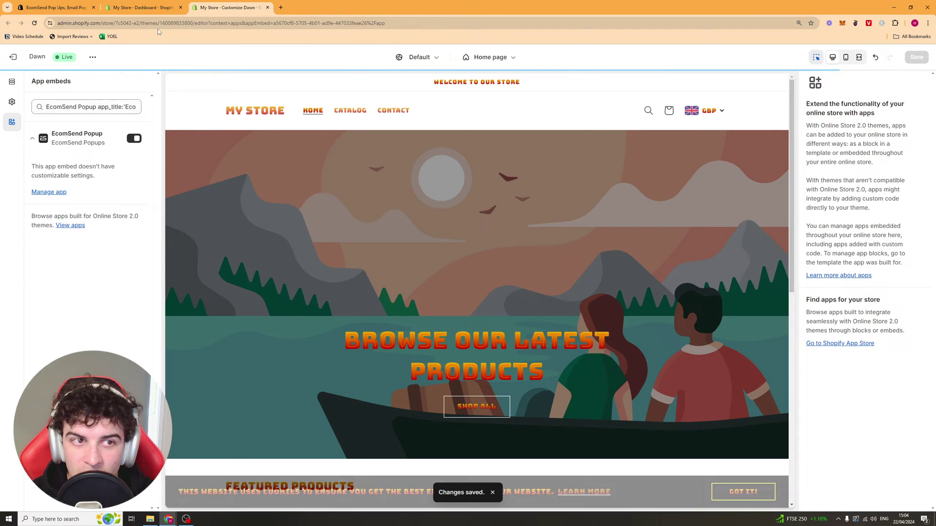
pyautogui.click(136, 8)
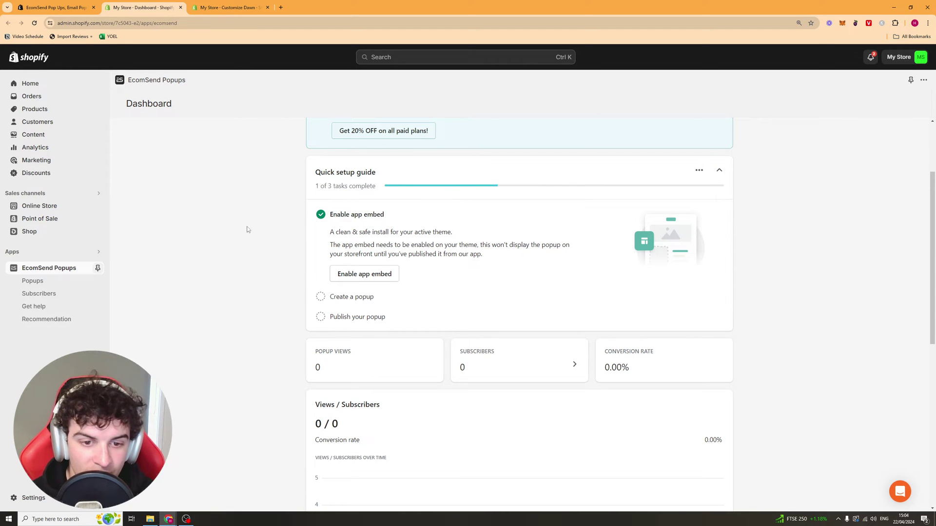
# Step: From the setup guide, create a new popup using the Spin wheel popup template
pyautogui.click(342, 302)
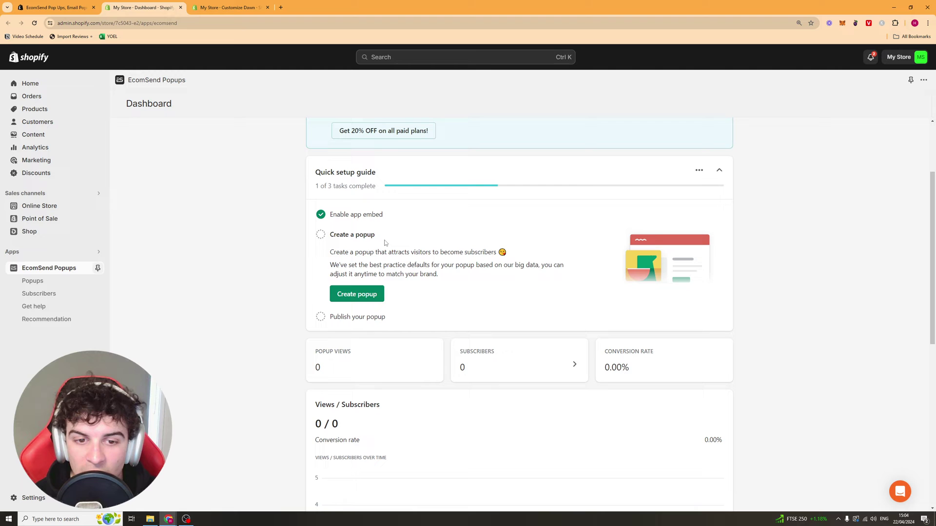
pyautogui.click(371, 295)
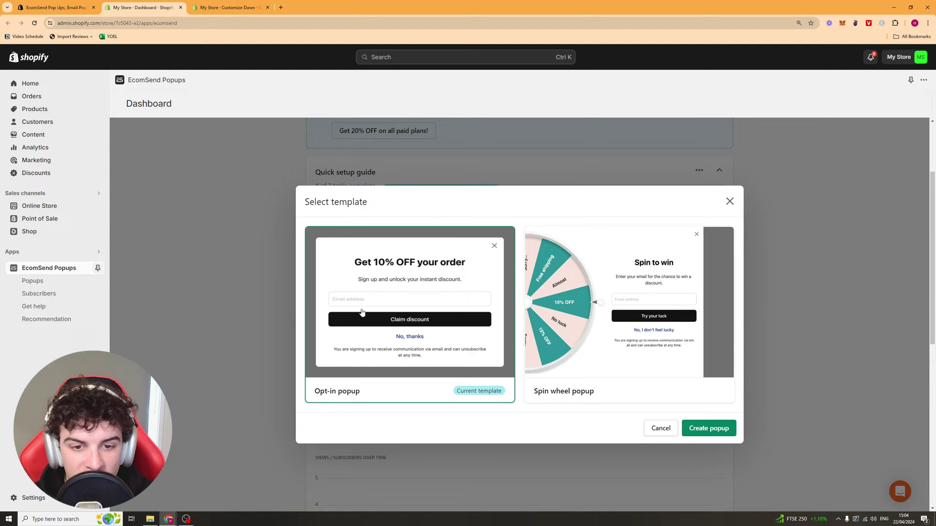
pyautogui.click(639, 362)
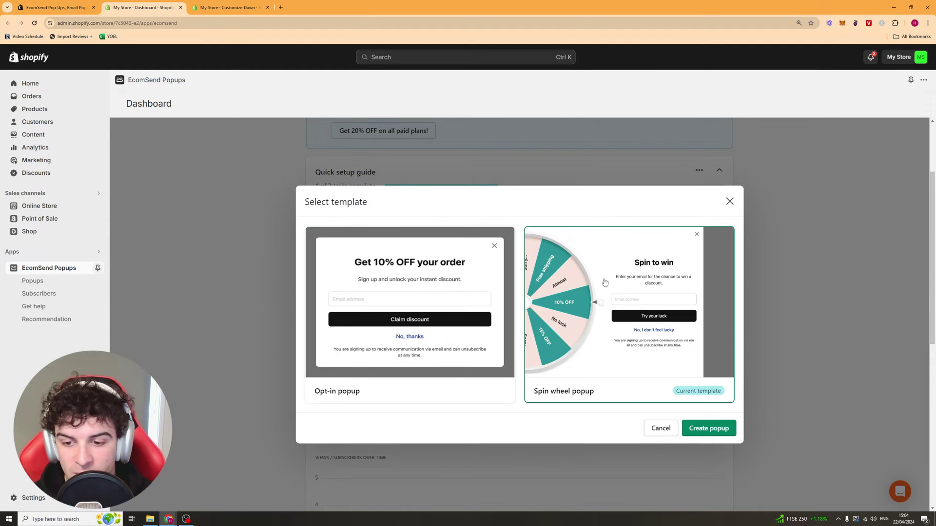
pyautogui.click(710, 429)
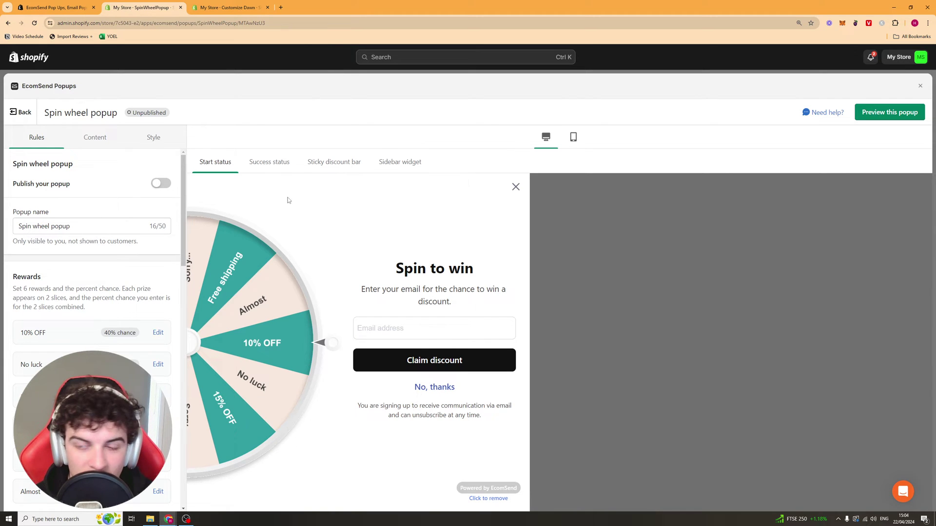
# Step: Switch on Publish your popup and dismiss the Published successfully confirmation
pyautogui.scroll(-1, 88, 195)
pyautogui.scroll(1, 84, 153)
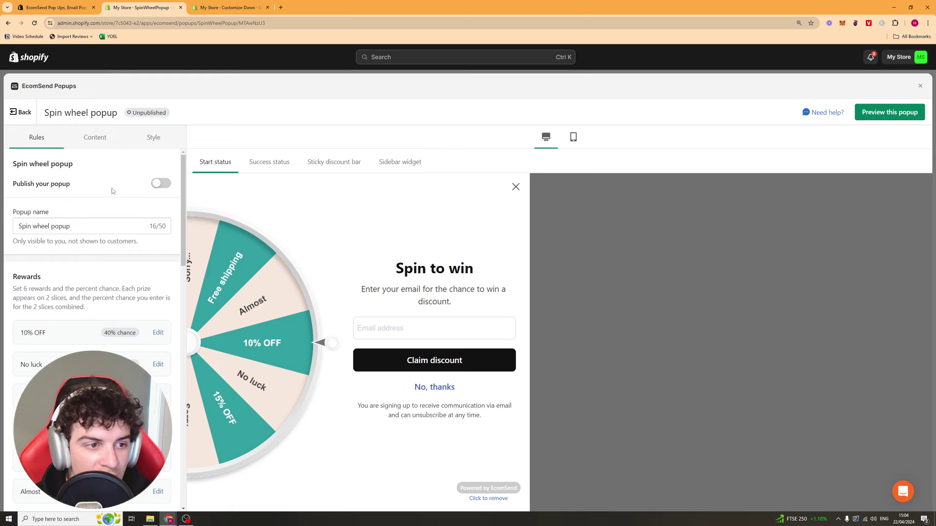
pyautogui.click(159, 186)
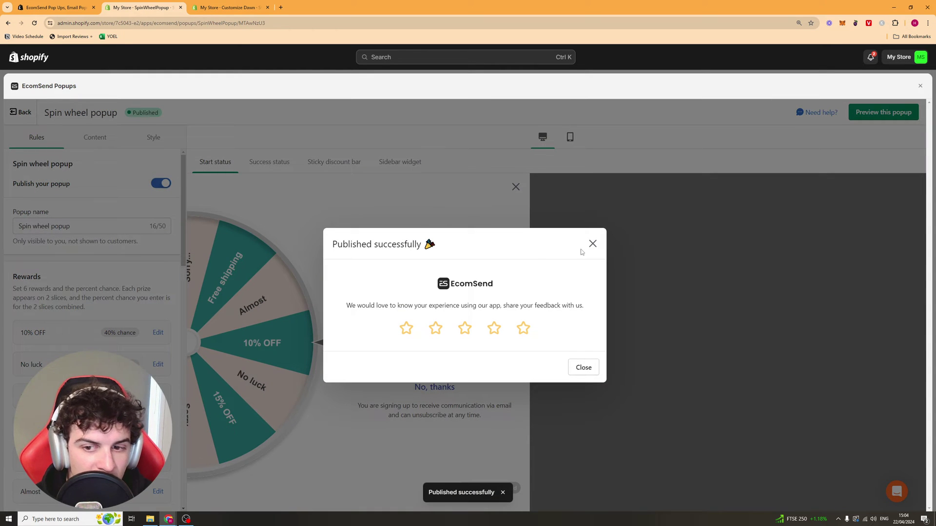
pyautogui.click(590, 245)
pyautogui.scroll(-1, 78, 209)
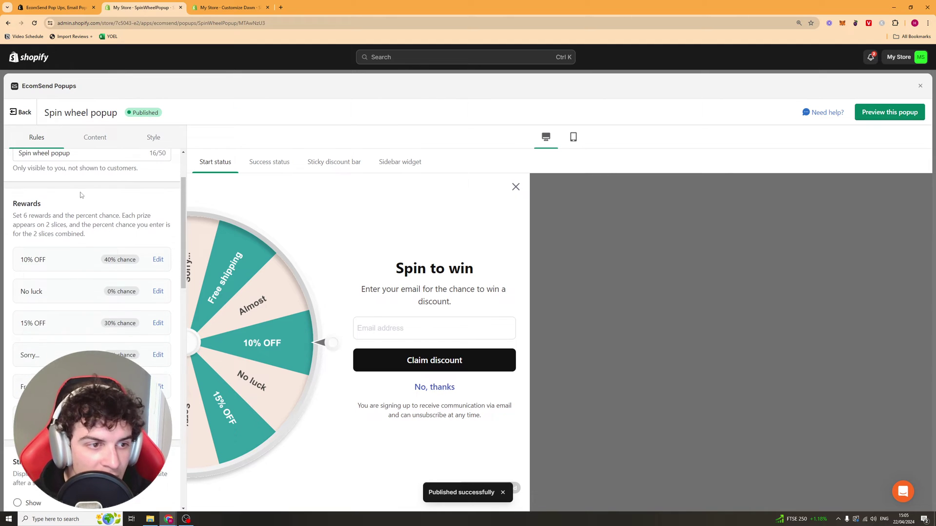
pyautogui.scroll(1, 81, 195)
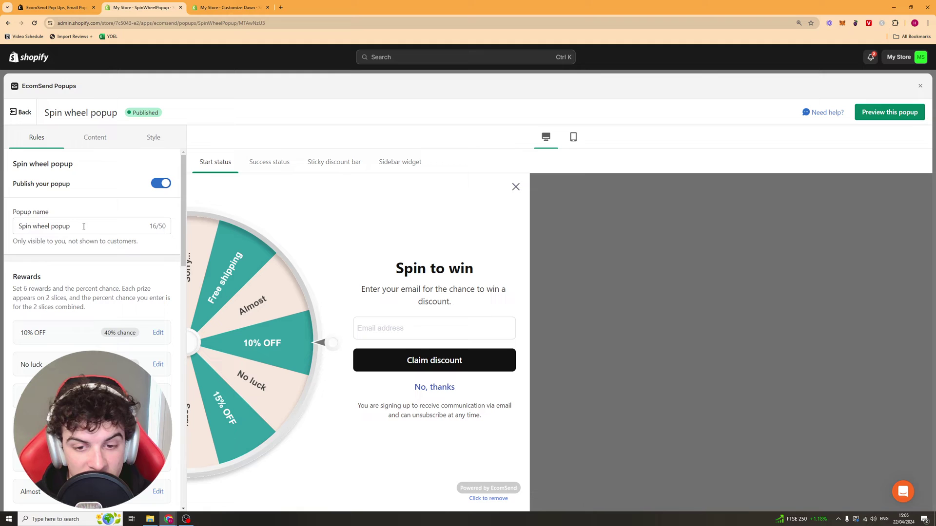
pyautogui.scroll(-2, 73, 234)
pyautogui.scroll(1, 73, 234)
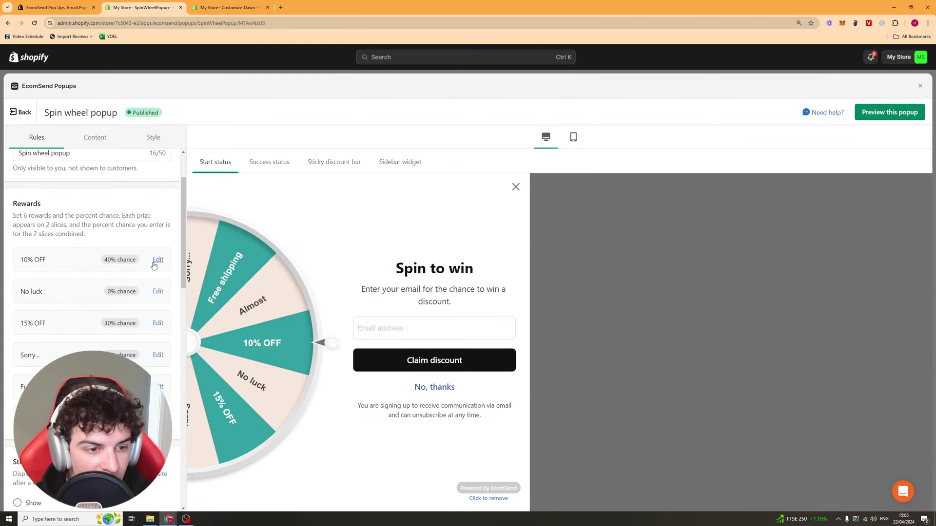
pyautogui.scroll(-1, 109, 261)
pyautogui.scroll(1, 73, 253)
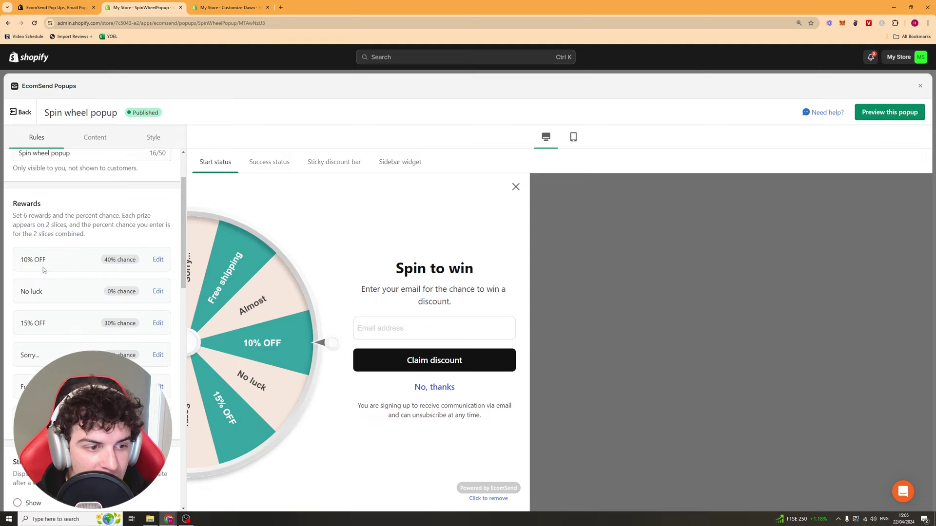
# Step: Rename the 10% OFF reward to '£10 off', keeping its 40% chance
pyautogui.click(158, 260)
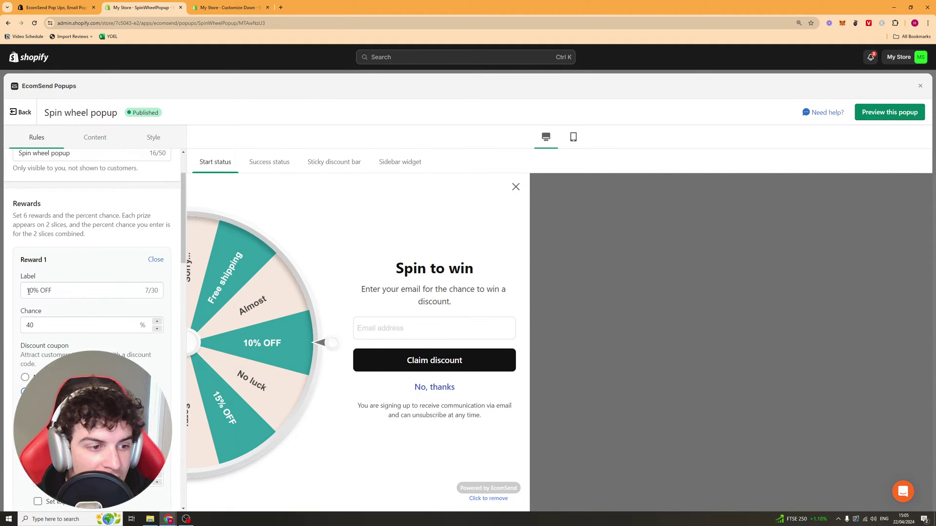
pyautogui.moveTo(28, 292); pyautogui.dragTo(92, 288)
pyautogui.doubleClick(75, 287)
pyautogui.keyDown('shift'); pyautogui.click(27, 289); pyautogui.keyUp('shift')
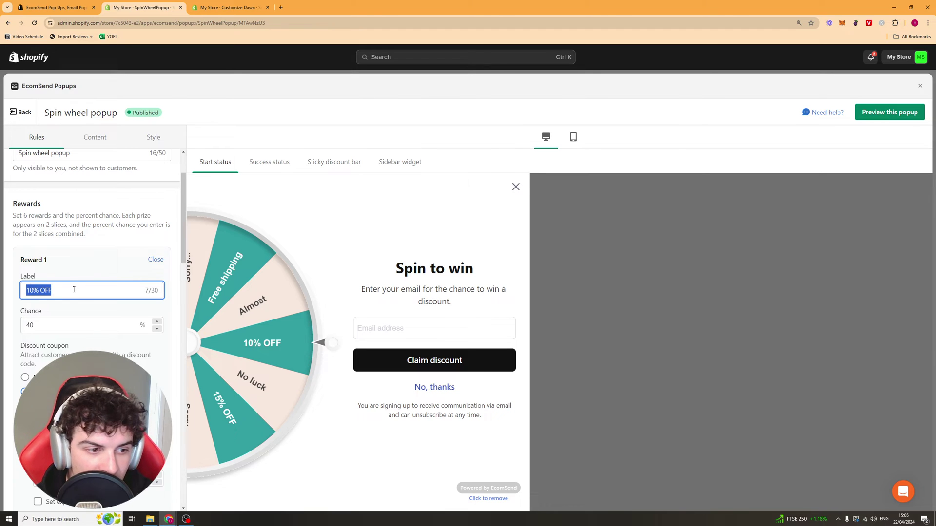
pyautogui.click(118, 290)
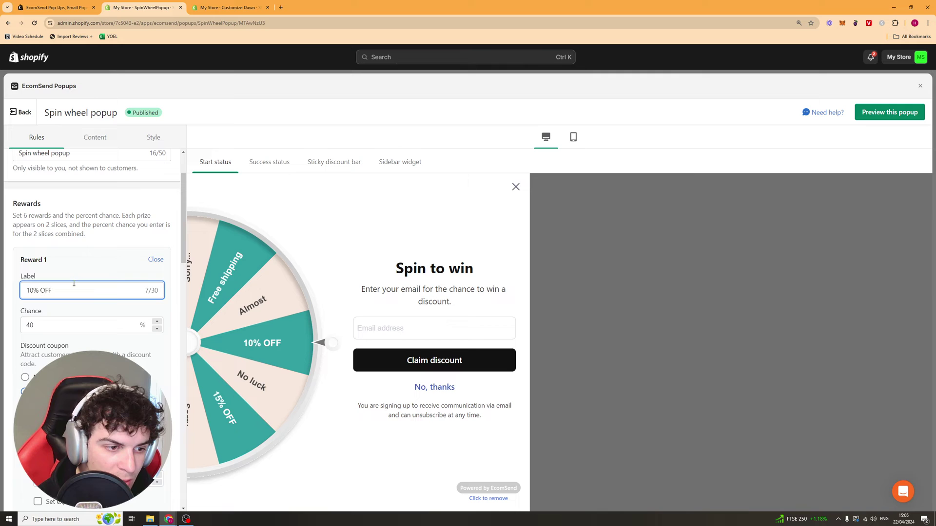
pyautogui.moveTo(73, 283); pyautogui.dragTo(1, 288)
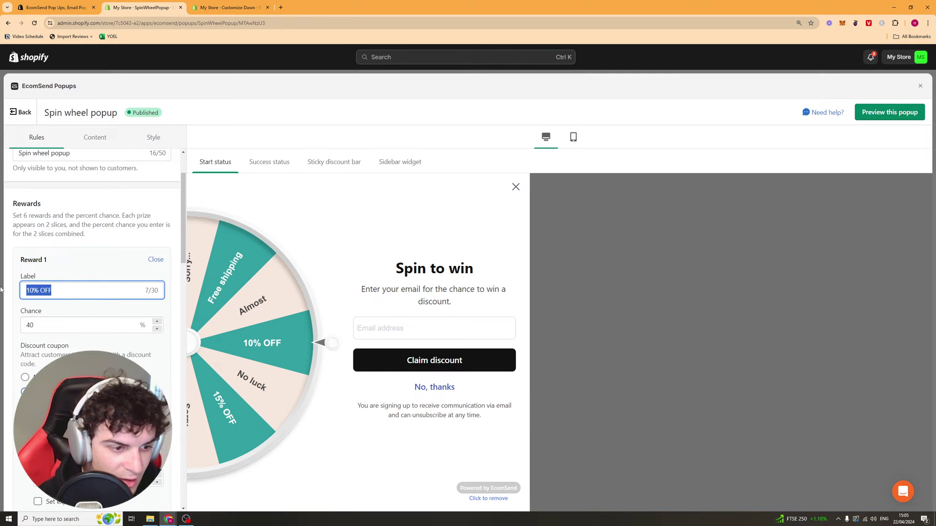
pyautogui.write('£10 off')
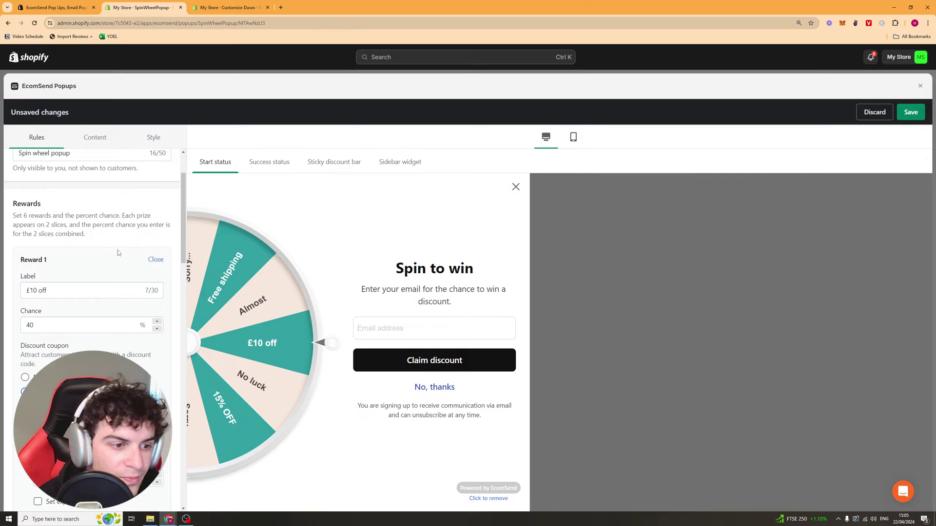
pyautogui.scroll(-3, 73, 244)
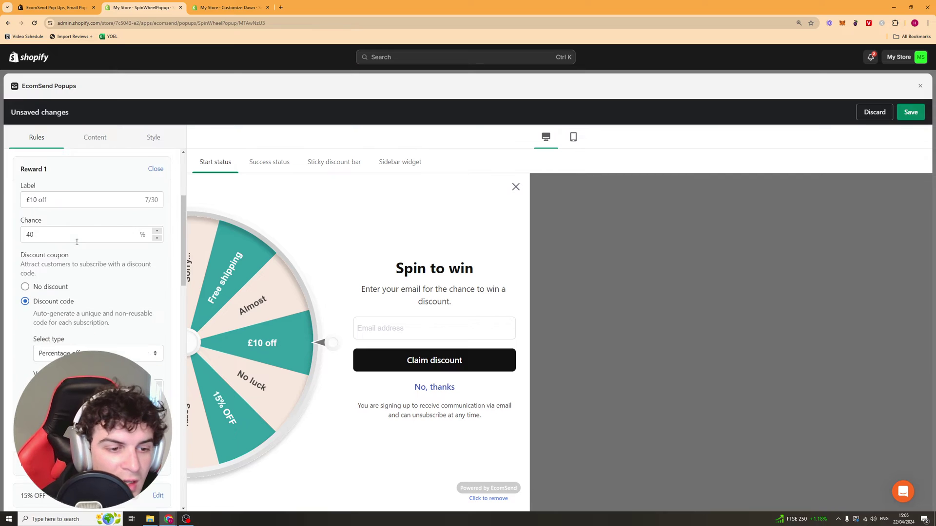
pyautogui.doubleClick(67, 218)
pyautogui.click(67, 218)
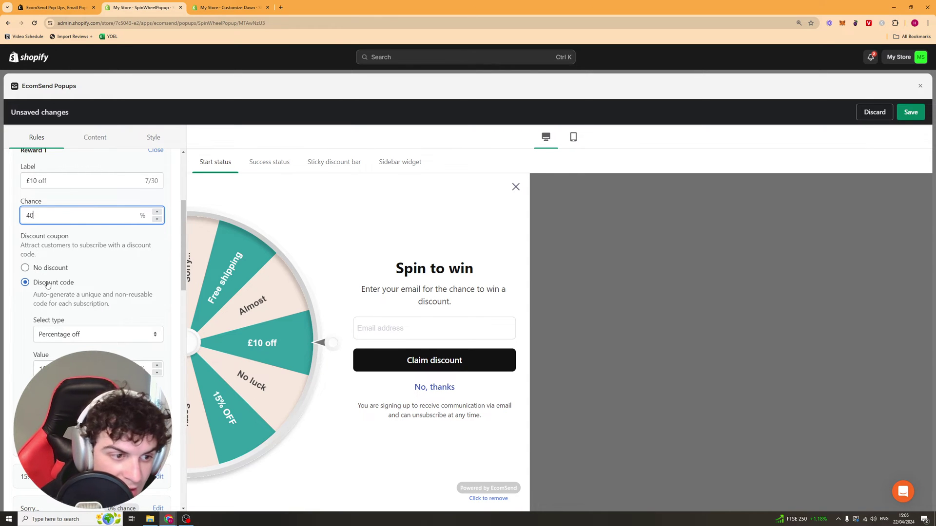
# Step: Make the reward an auto-generated Fixed amount discount code worth GBP 10
pyautogui.click(121, 334)
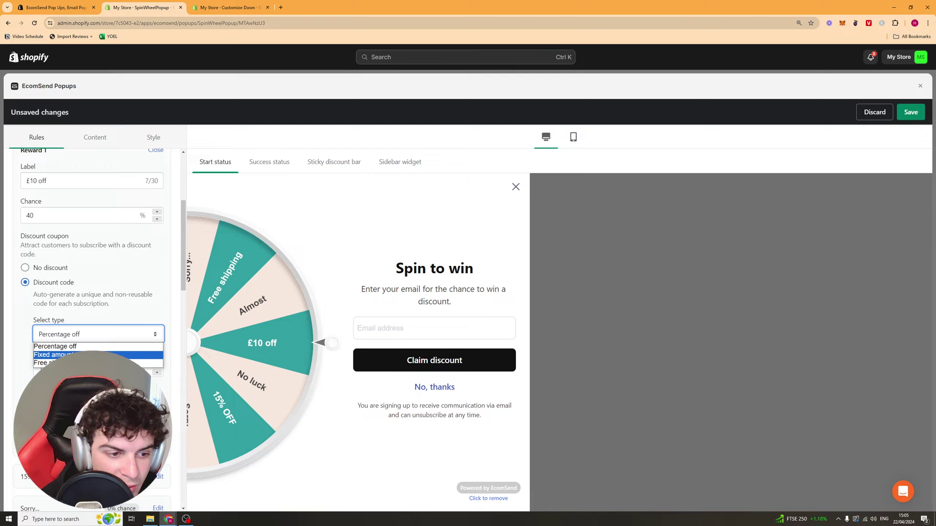
pyautogui.click(73, 354)
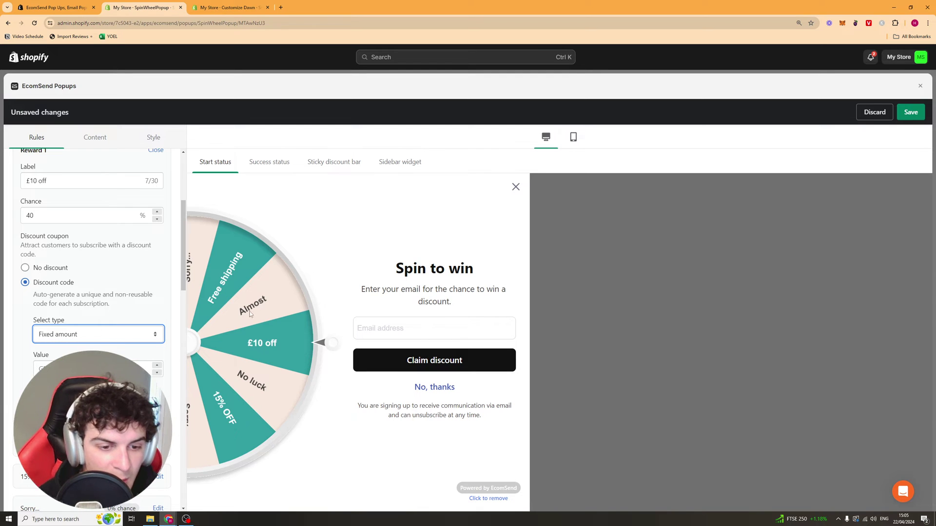
pyautogui.scroll(-1, 92, 292)
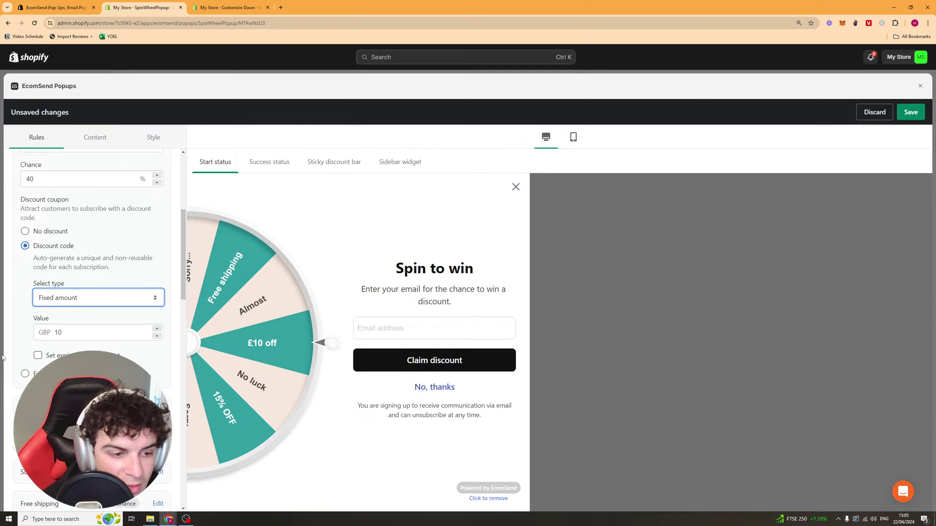
pyautogui.click(37, 356)
pyautogui.click(25, 373)
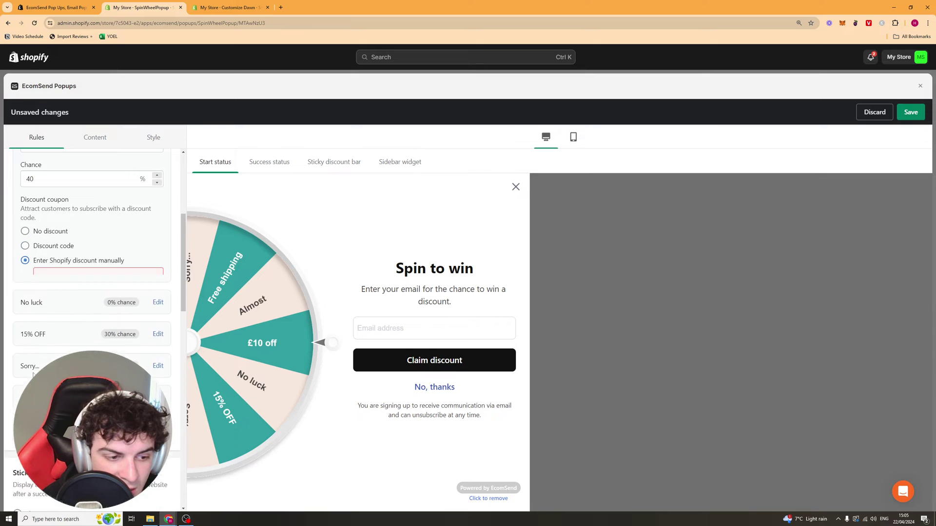
pyautogui.scroll(2, 59, 327)
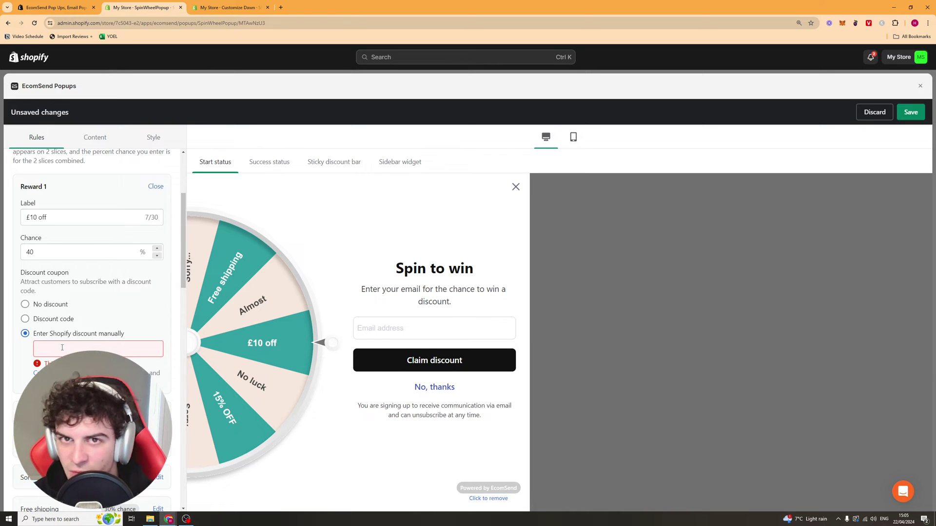
pyautogui.click(49, 318)
pyautogui.scroll(-2, 48, 319)
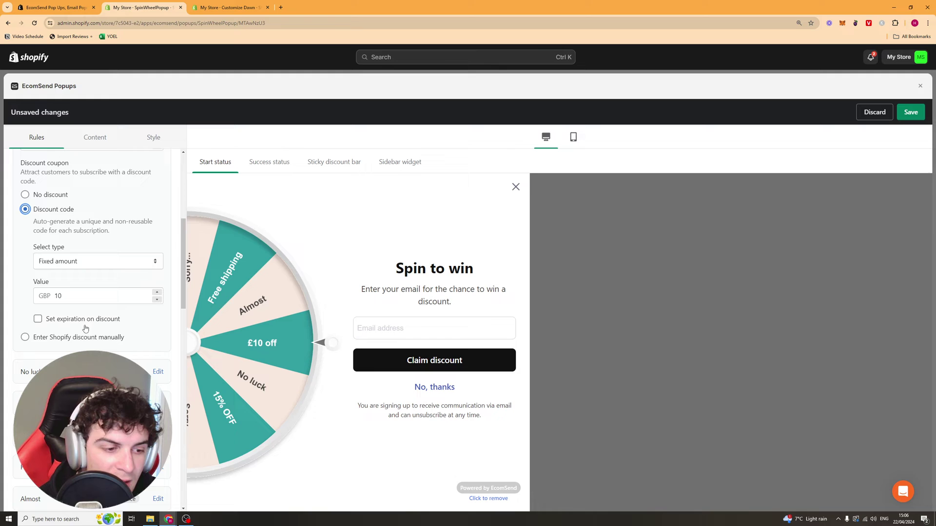
# Step: Open the 15% OFF reward's settings and review its Sticky discount bar section
pyautogui.scroll(-4, 135, 362)
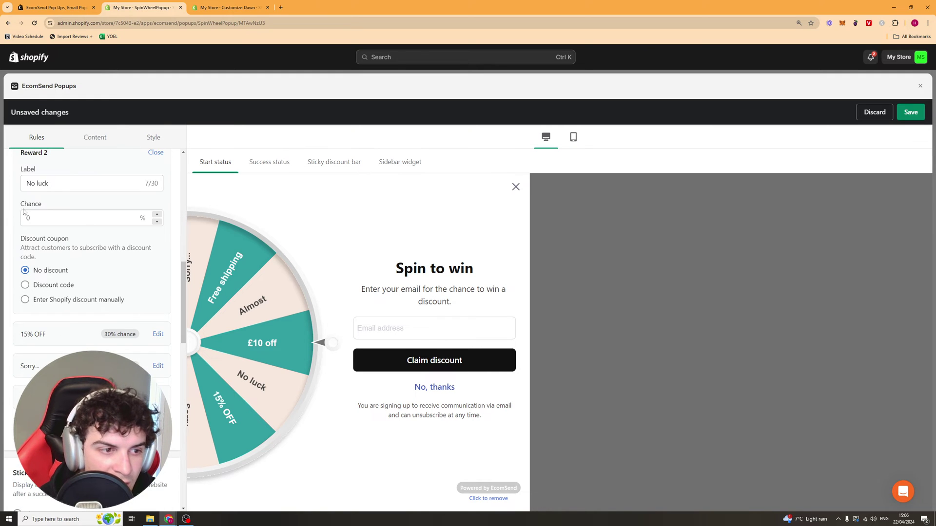
pyautogui.doubleClick(40, 215)
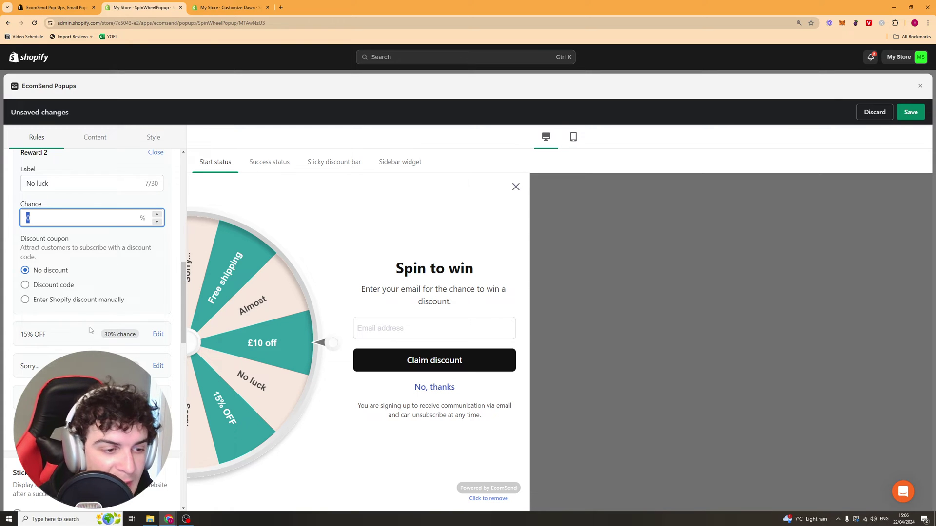
pyautogui.click(158, 334)
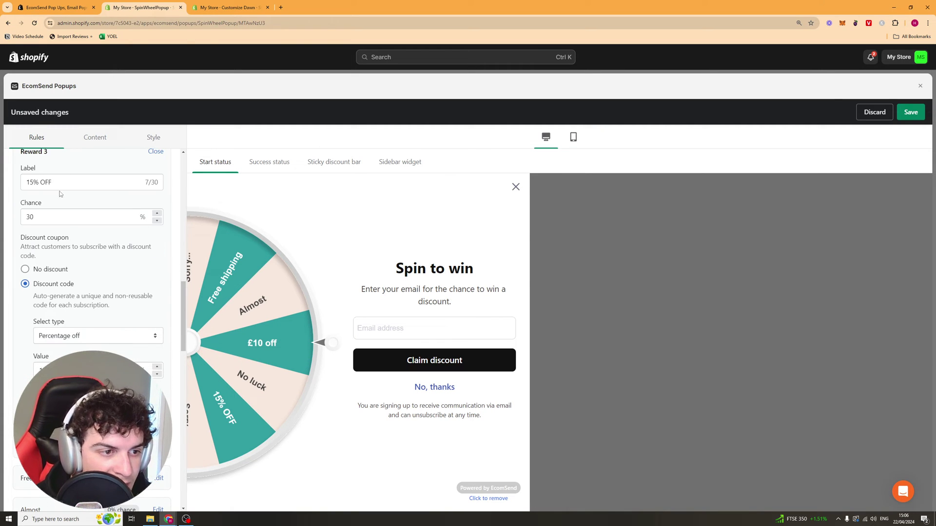
pyautogui.scroll(-5, 46, 196)
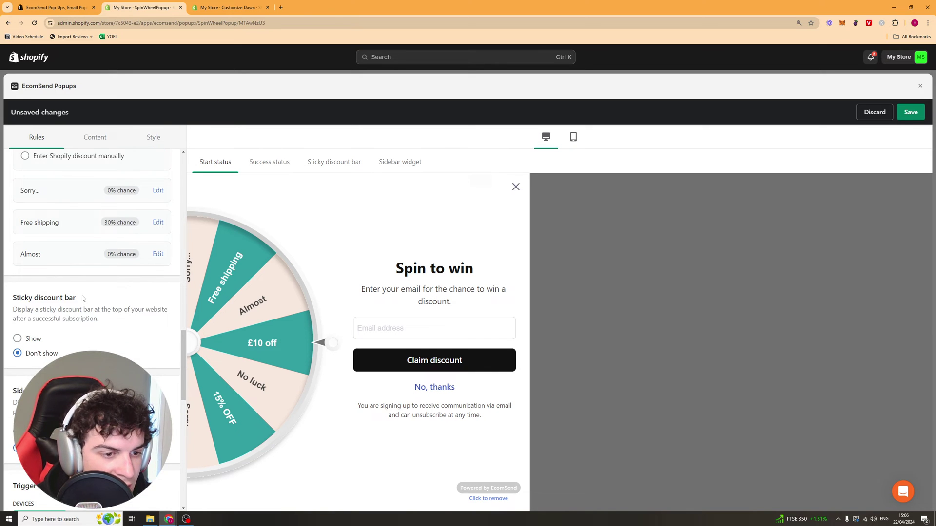
pyautogui.scroll(3, 47, 196)
pyautogui.scroll(-3, 47, 196)
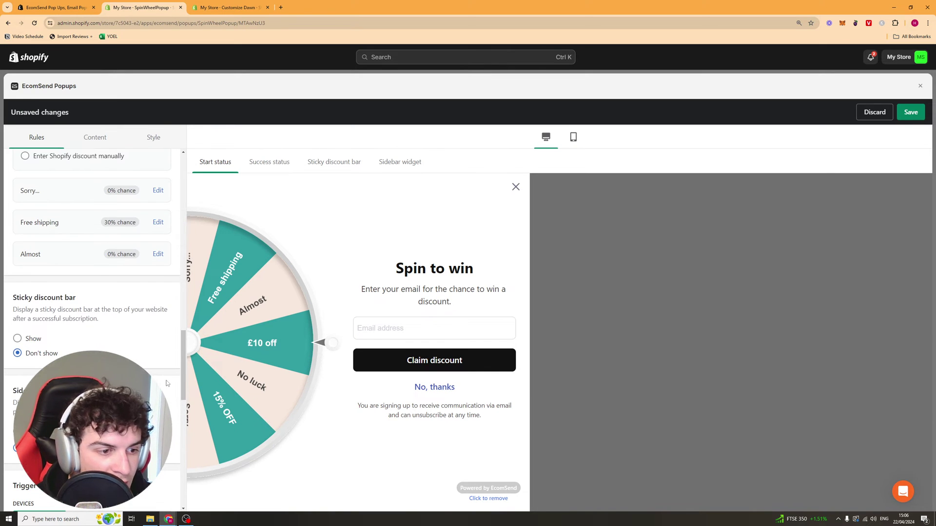
pyautogui.moveTo(25, 297); pyautogui.dragTo(99, 320)
# Step: Turn on the sticky discount bar after subscribing, leaving the sidebar widget off
pyautogui.click(39, 323)
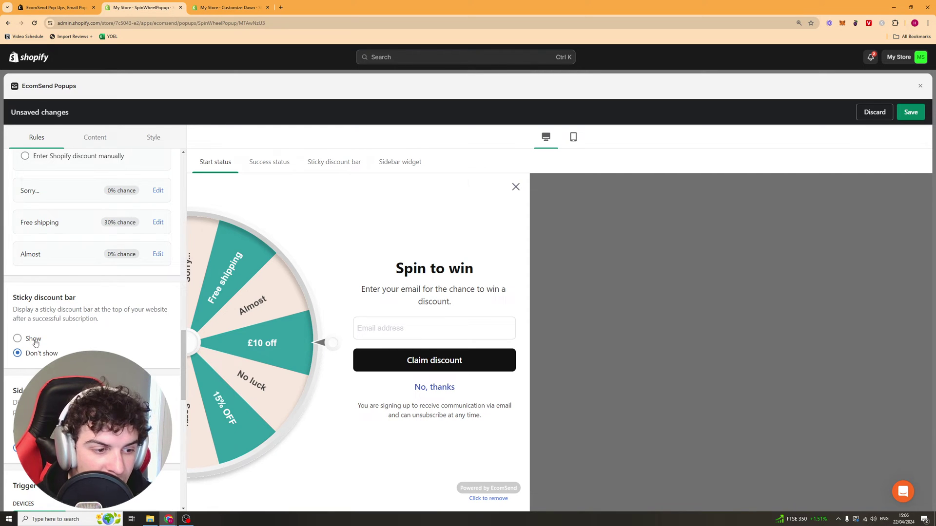
pyautogui.click(33, 339)
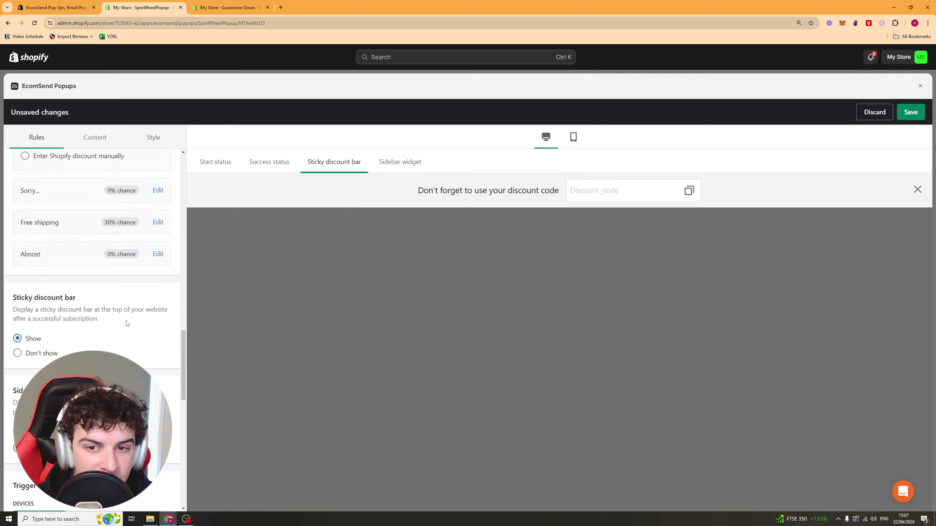
pyautogui.moveTo(419, 191); pyautogui.dragTo(558, 191)
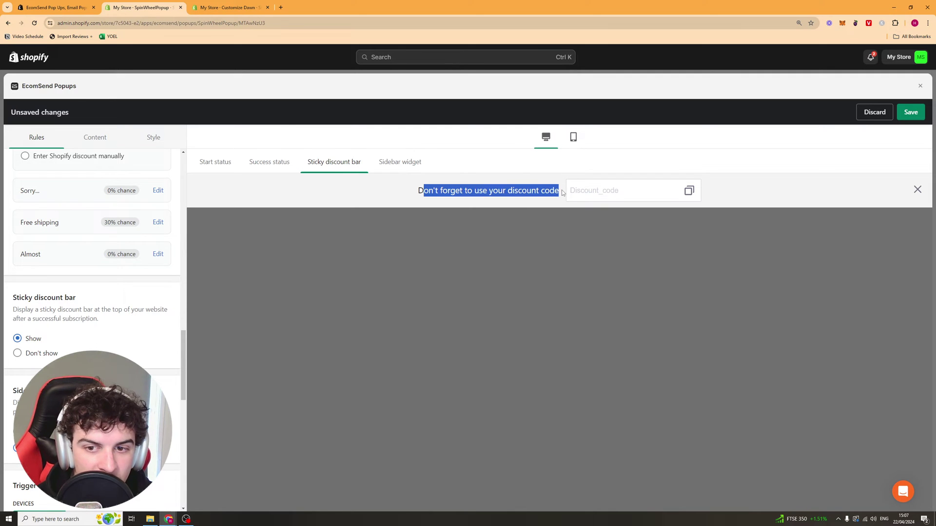
pyautogui.click(419, 191)
pyautogui.moveTo(419, 191); pyautogui.dragTo(558, 191)
pyautogui.click(560, 192)
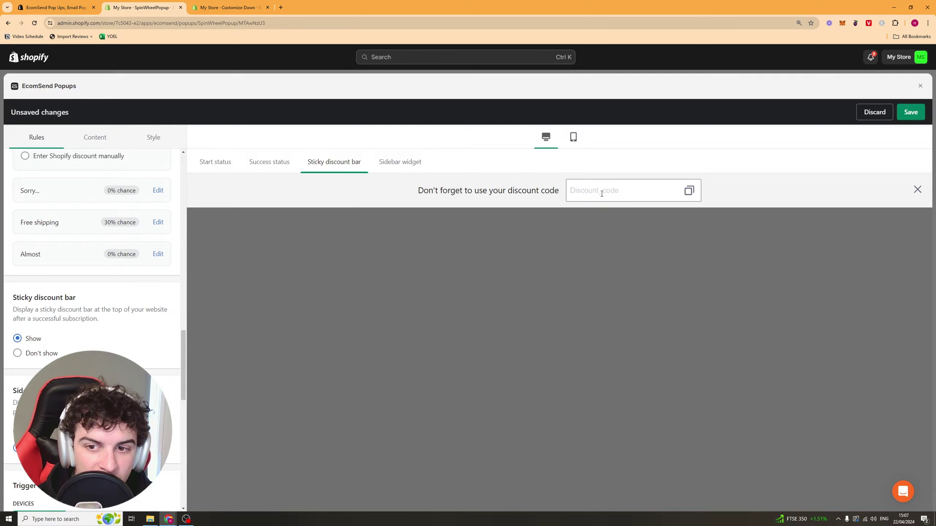
pyautogui.scroll(-2, 49, 341)
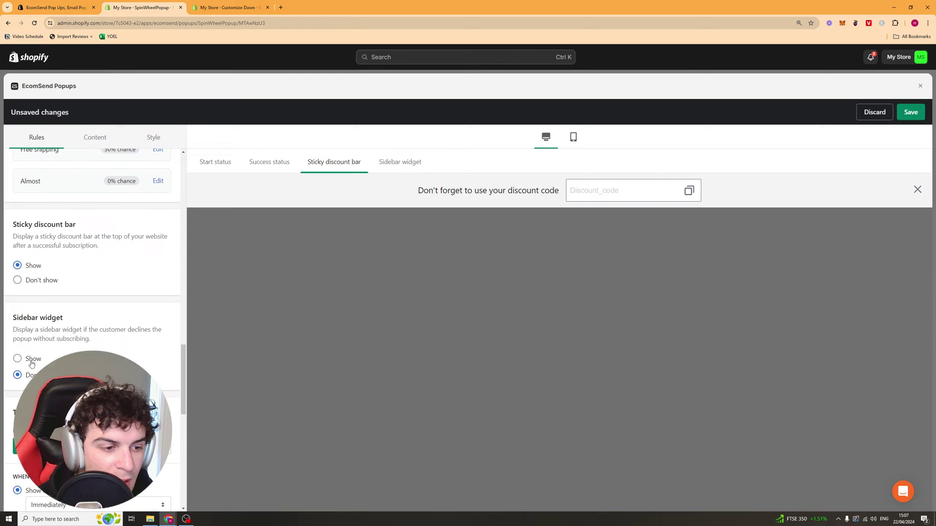
pyautogui.click(32, 360)
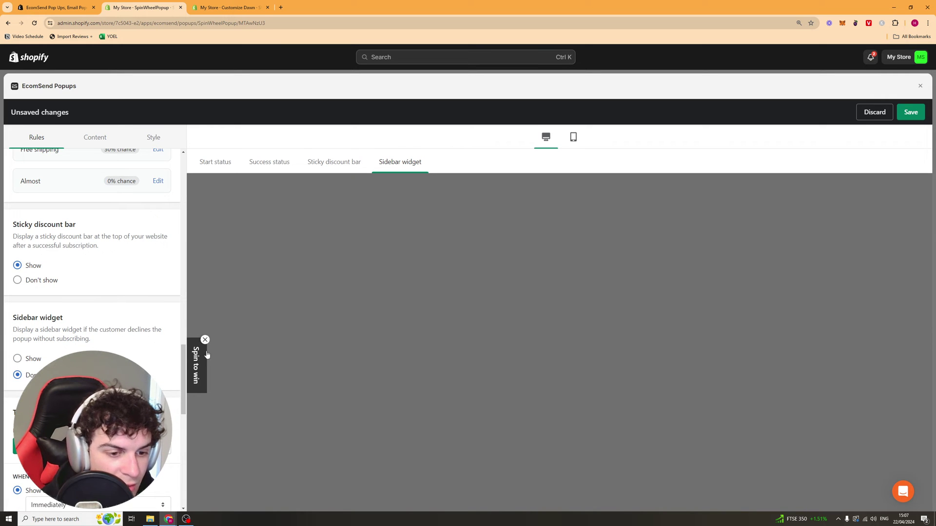
pyautogui.click(34, 402)
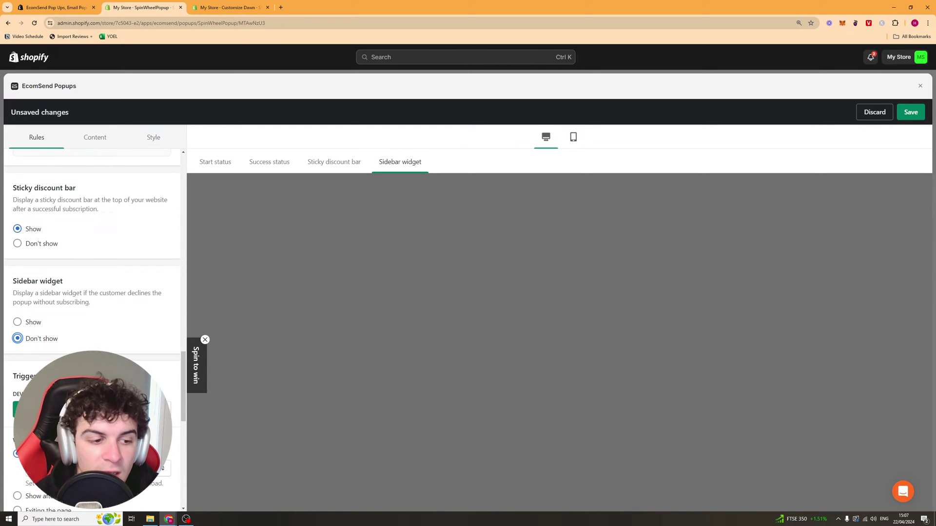
# Step: Show the popup on all devices, immediately and when visitors are leaving the page
pyautogui.scroll(-1, 89, 339)
pyautogui.scroll(-1, 90, 338)
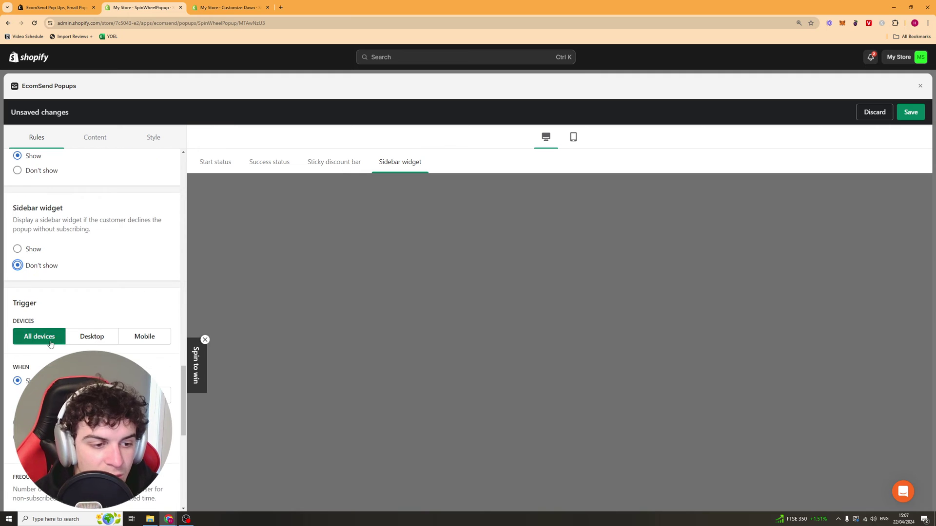
pyautogui.click(144, 336)
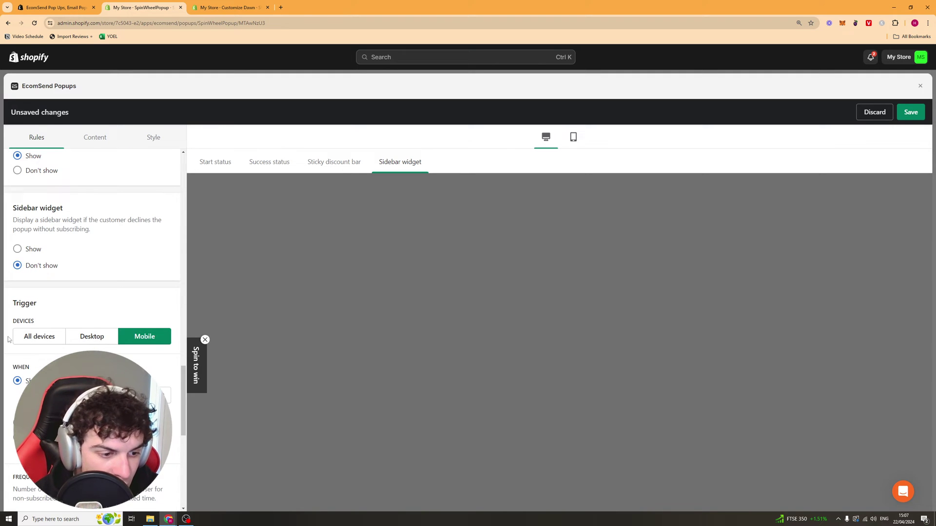
pyautogui.click(39, 336)
pyautogui.scroll(-2, 39, 336)
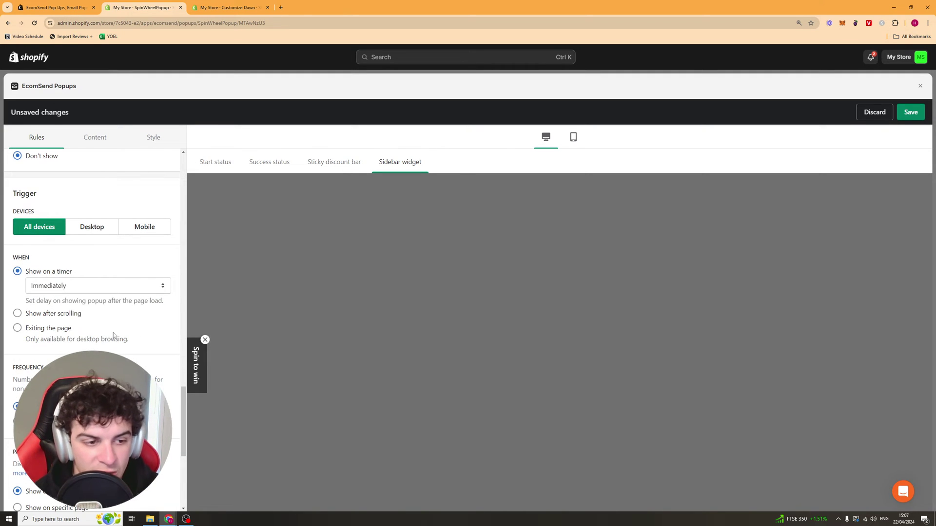
pyautogui.click(72, 286)
pyautogui.click(107, 259)
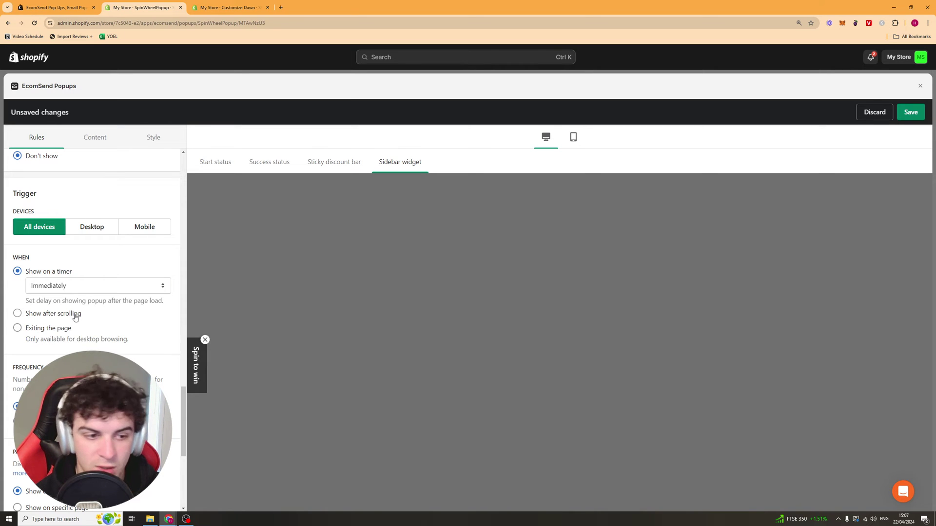
pyautogui.click(51, 330)
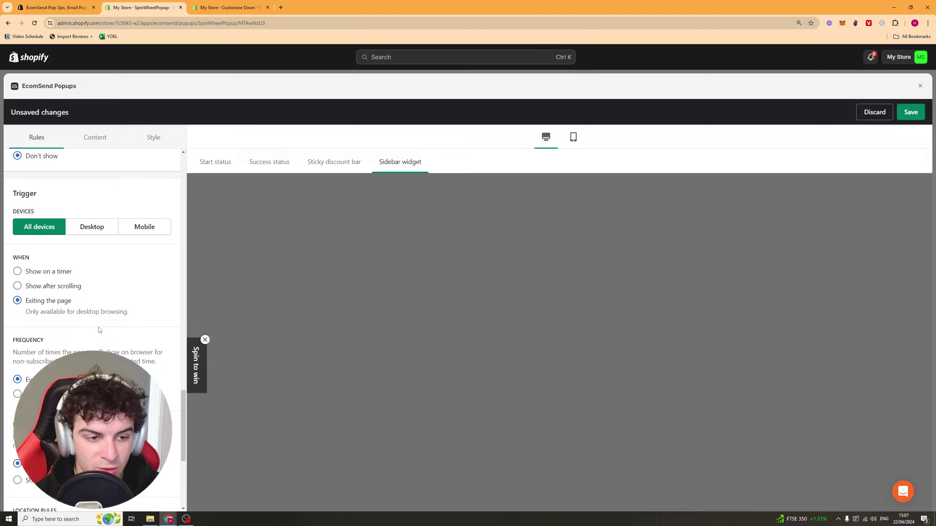
# Step: Limit frequency to 2 per Day, keep any page and country, and restrict to a schedule
pyautogui.scroll(-2, 88, 348)
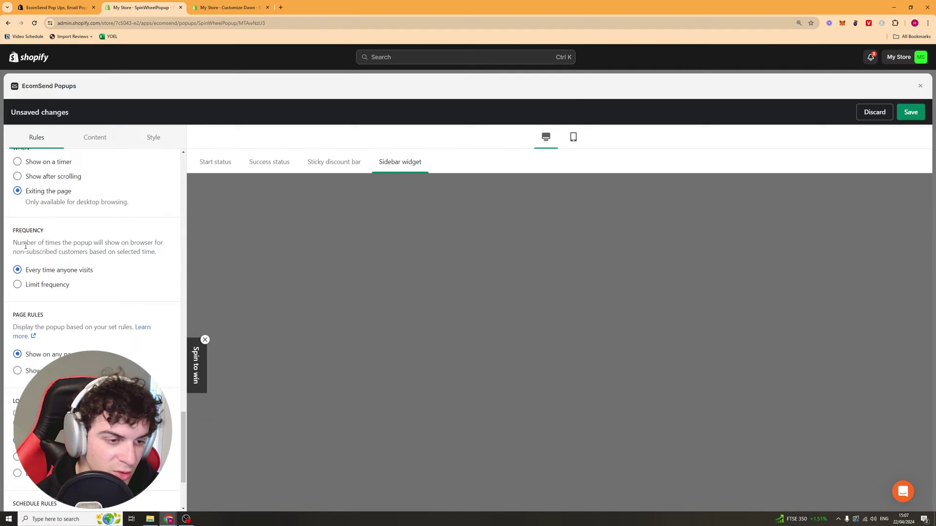
pyautogui.click(48, 284)
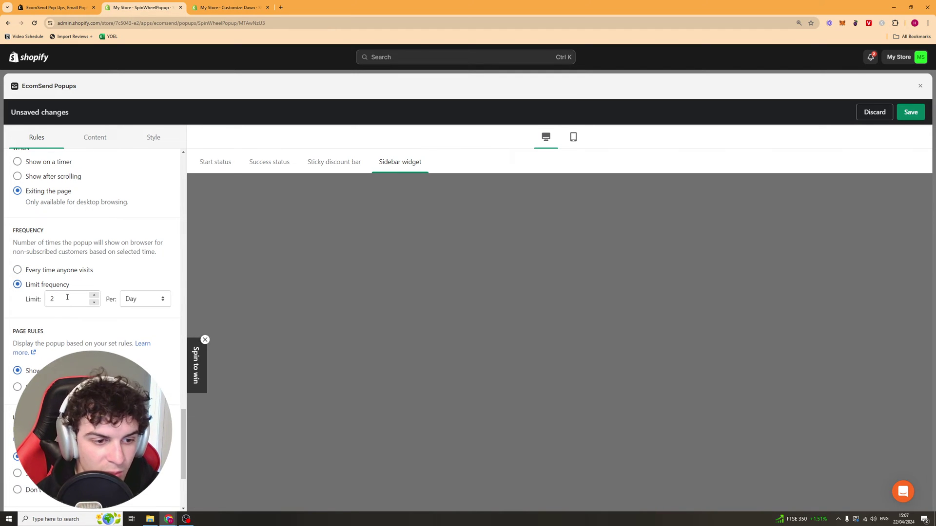
pyautogui.click(68, 298)
pyautogui.click(130, 269)
pyautogui.scroll(-2, 93, 293)
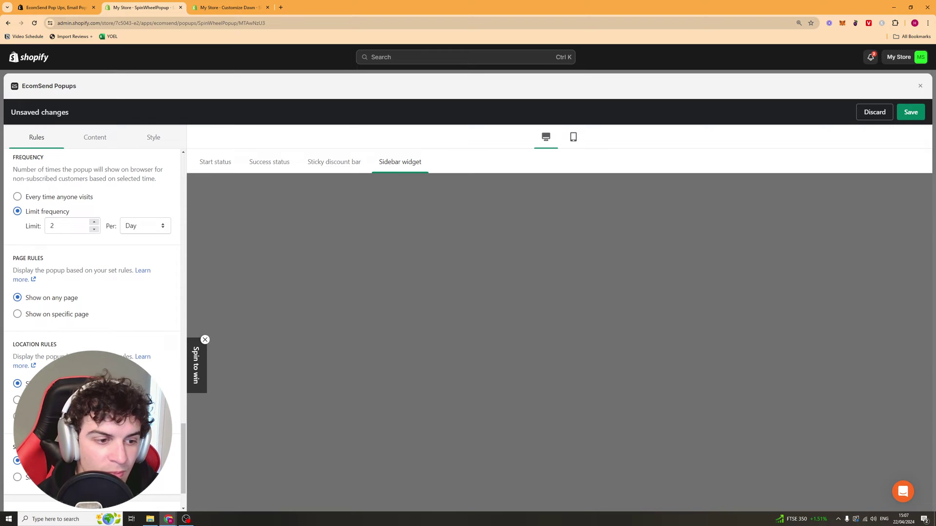
pyautogui.click(46, 316)
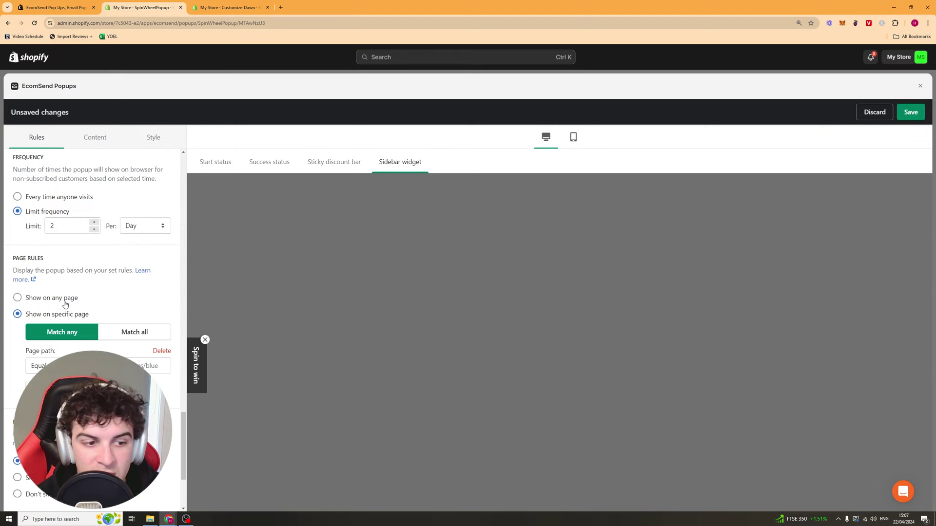
pyautogui.click(63, 303)
pyautogui.scroll(-2, 70, 341)
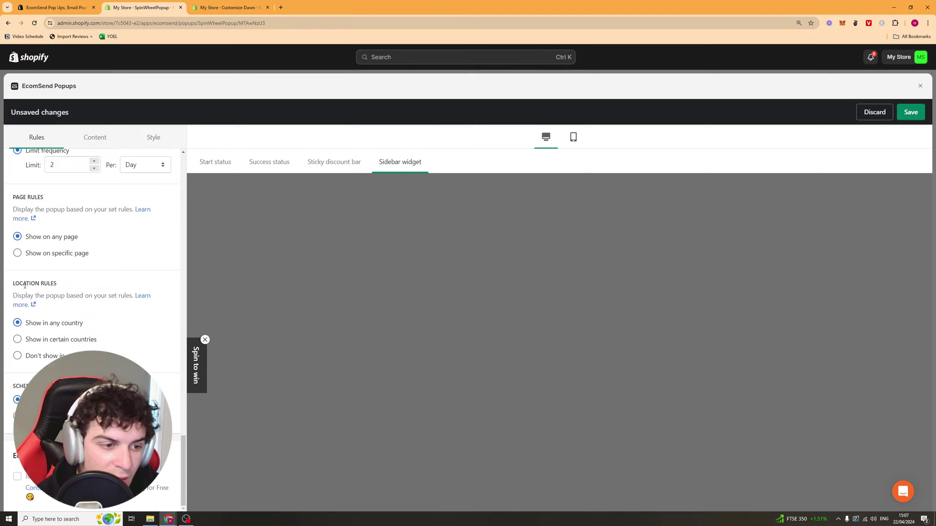
pyautogui.moveTo(25, 285); pyautogui.dragTo(53, 284)
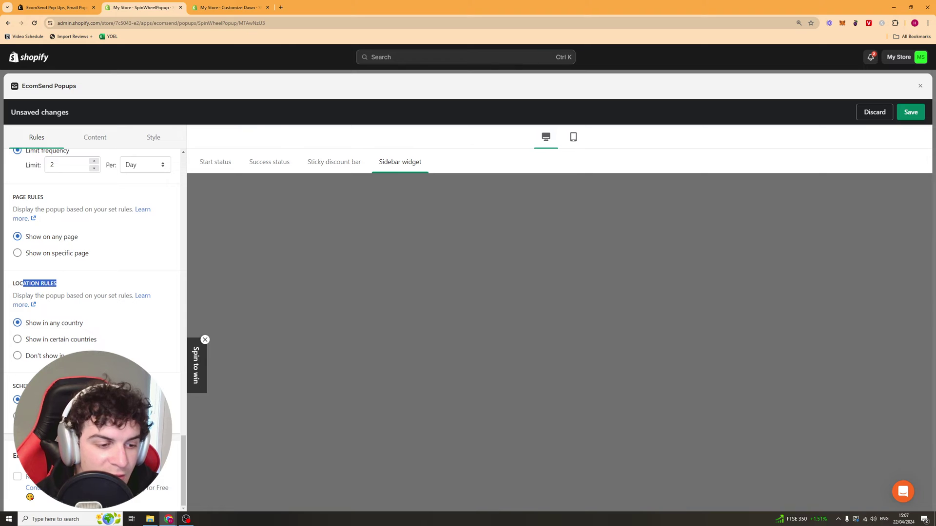
pyautogui.click(17, 416)
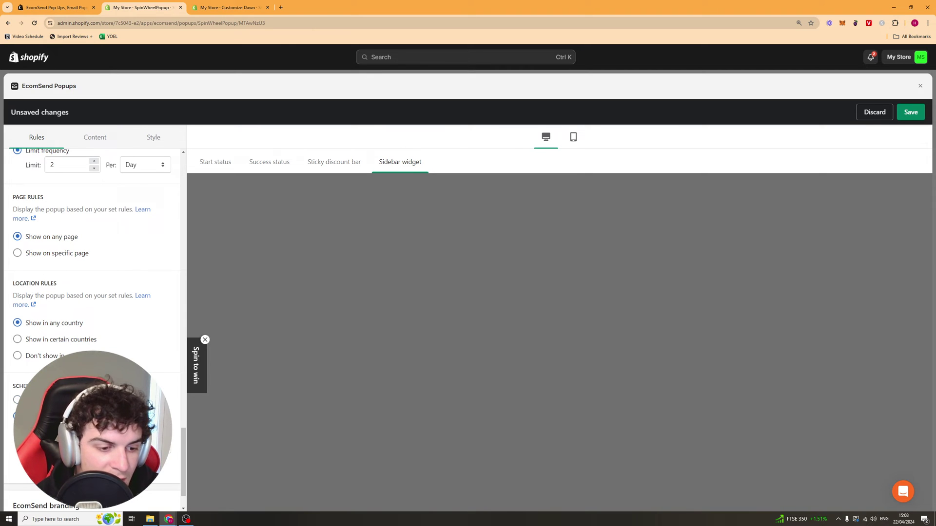
pyautogui.scroll(-1, 92, 293)
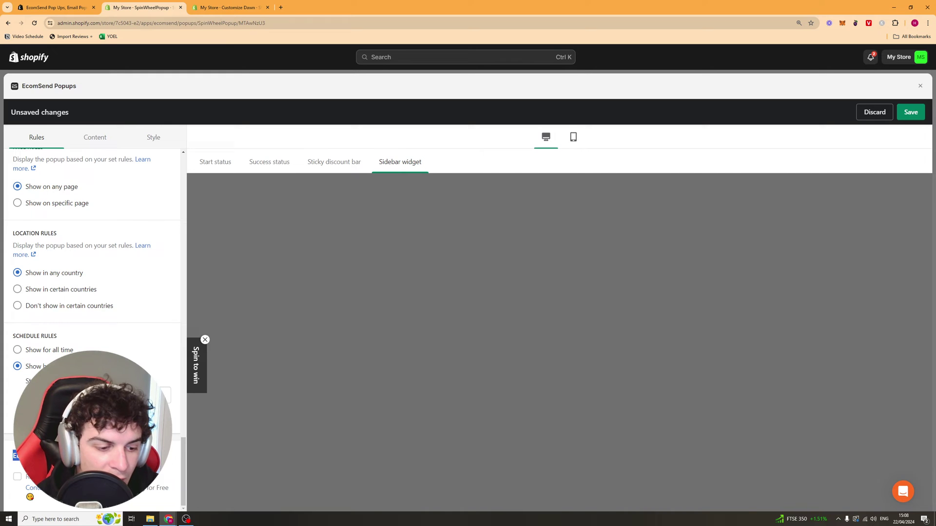
# Step: Send support the prefilled chat request to remove EcomSend branding, then close the chat
pyautogui.click(44, 490)
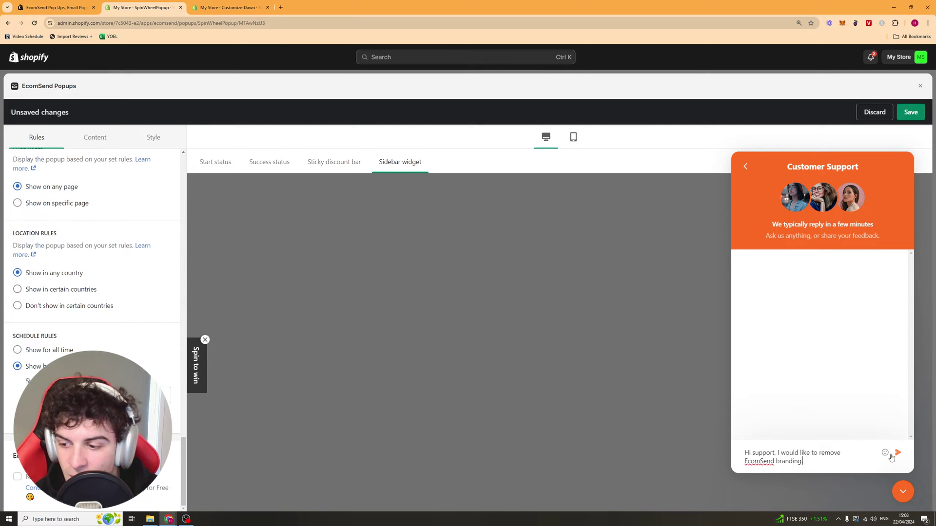
pyautogui.click(896, 455)
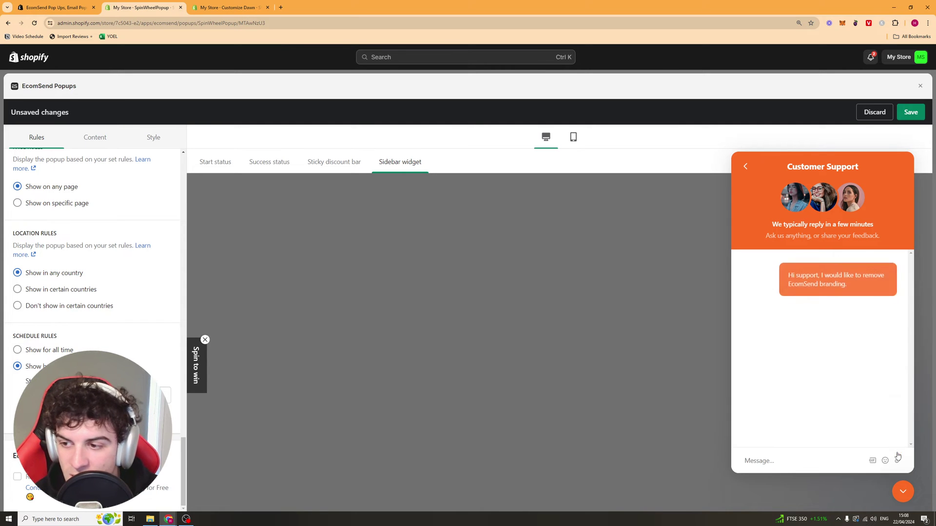
pyautogui.click(744, 168)
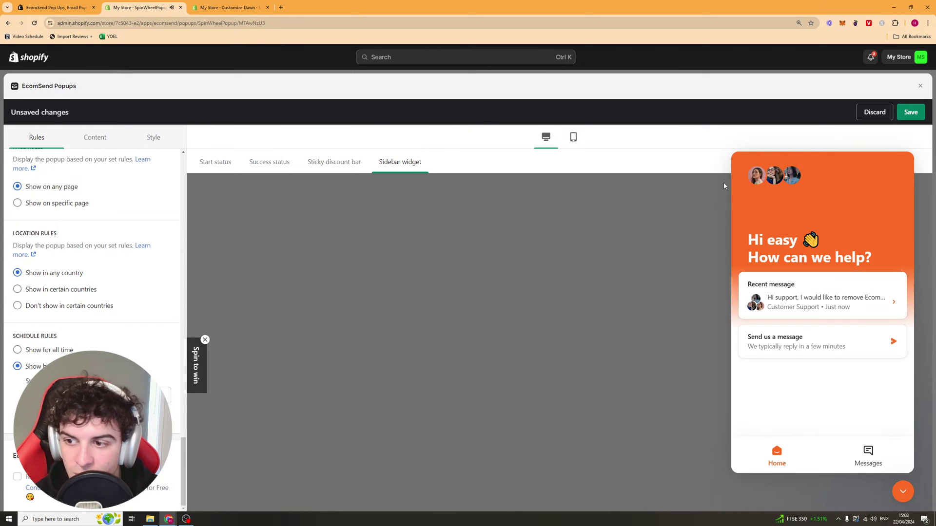
pyautogui.click(240, 299)
pyautogui.click(104, 141)
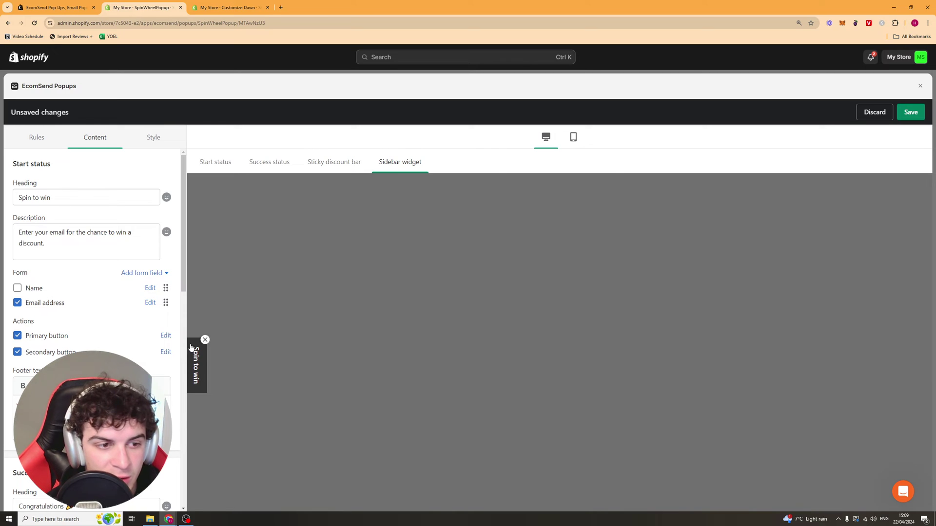
pyautogui.scroll(-3, 52, 237)
pyautogui.scroll(1, 49, 221)
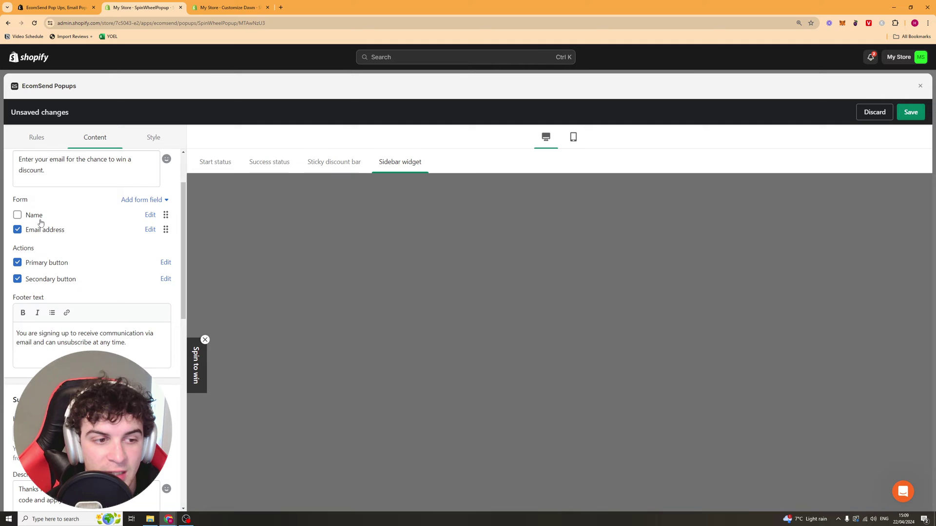
pyautogui.scroll(-3, 90, 317)
pyautogui.scroll(4, 91, 302)
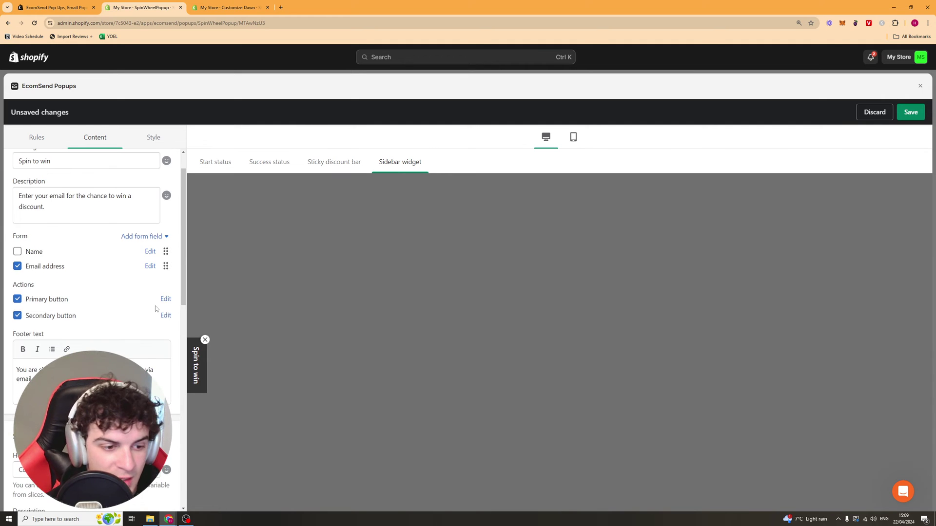
pyautogui.scroll(-3, 93, 253)
pyautogui.scroll(-2, 69, 222)
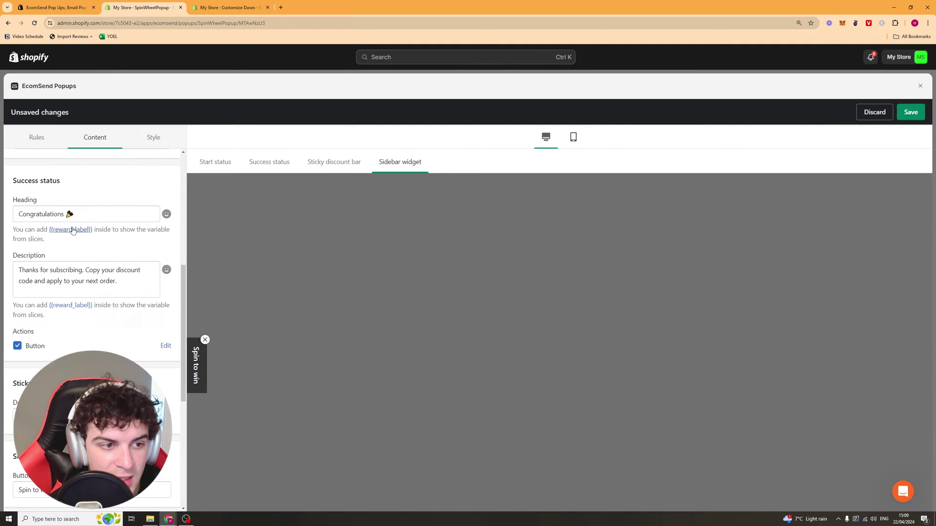
pyautogui.scroll(-3, 73, 224)
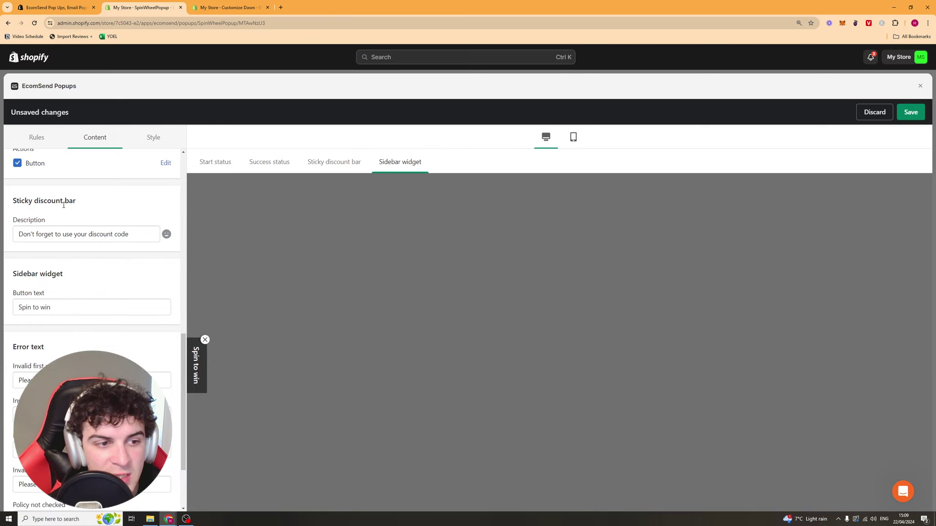
pyautogui.scroll(-2, 117, 232)
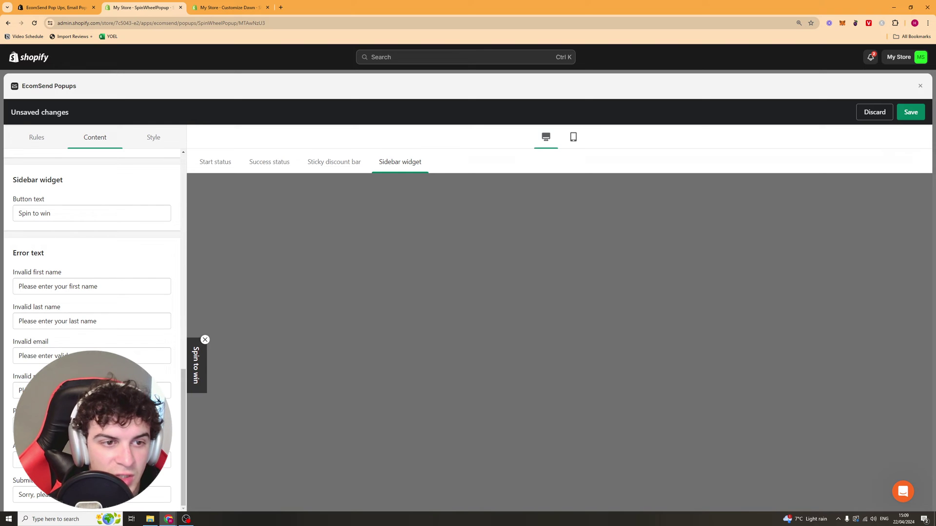
pyautogui.scroll(10, 104, 180)
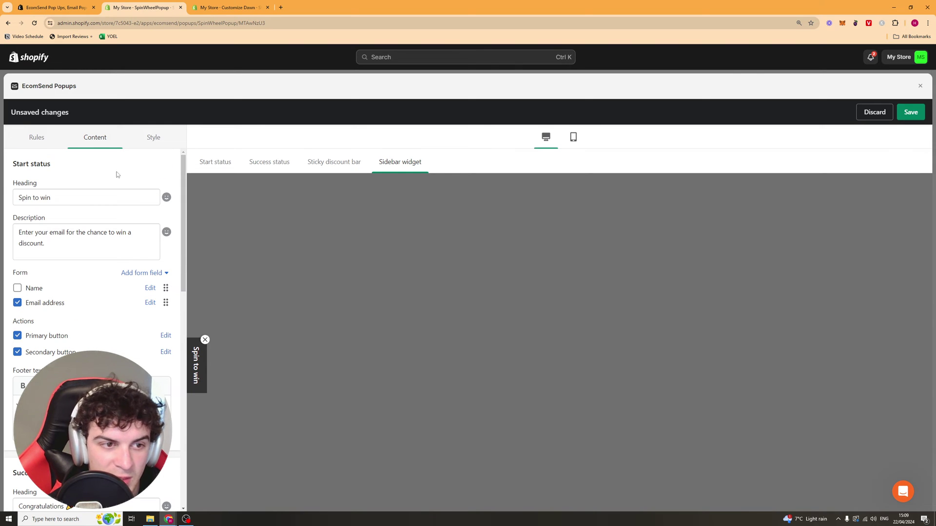
# Step: Set the popup's content alignment to Left in the Style settings
pyautogui.click(163, 140)
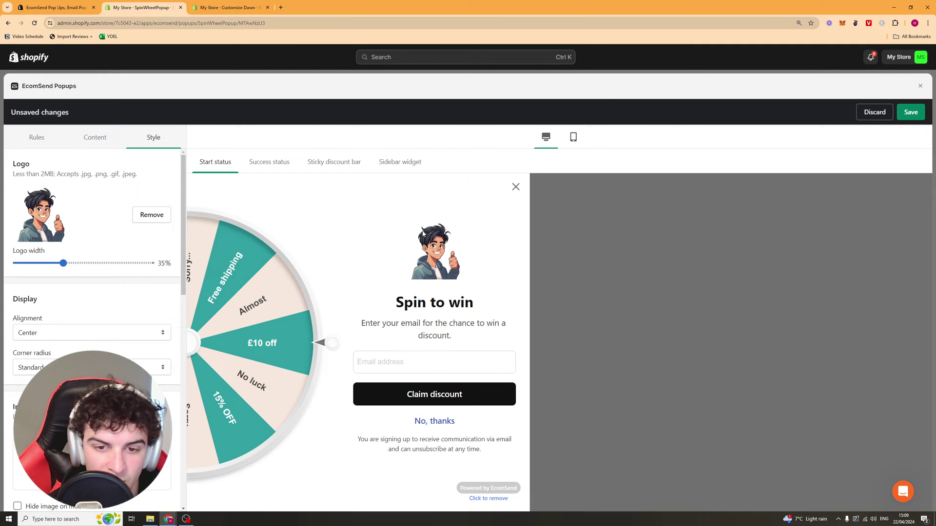
pyautogui.click(125, 332)
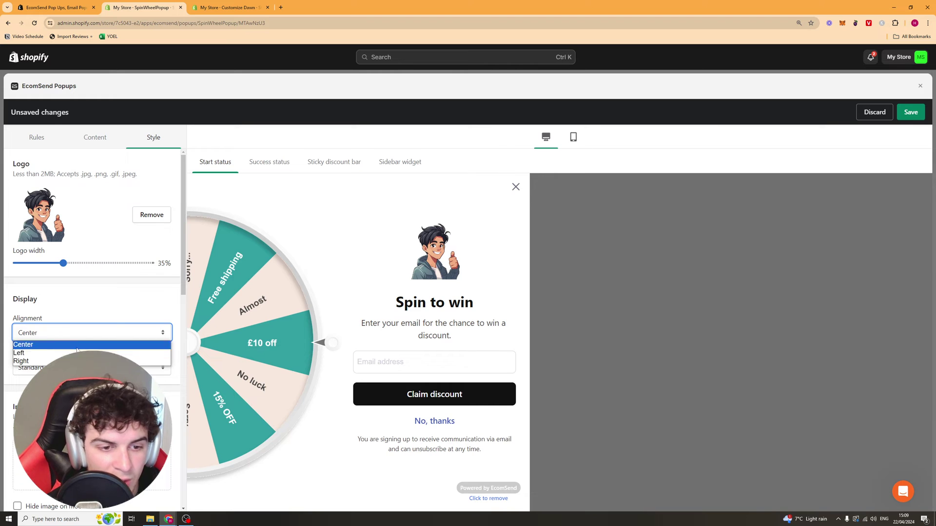
pyautogui.click(76, 353)
pyautogui.click(75, 332)
pyautogui.click(76, 353)
# Step: Set the popup's corner radius to Large
pyautogui.click(78, 367)
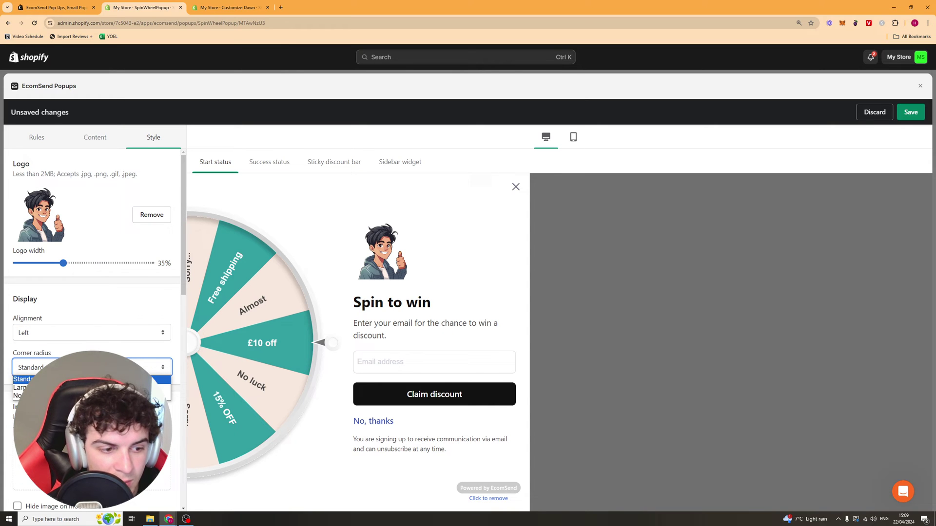
pyautogui.click(78, 387)
pyautogui.scroll(-2, 115, 322)
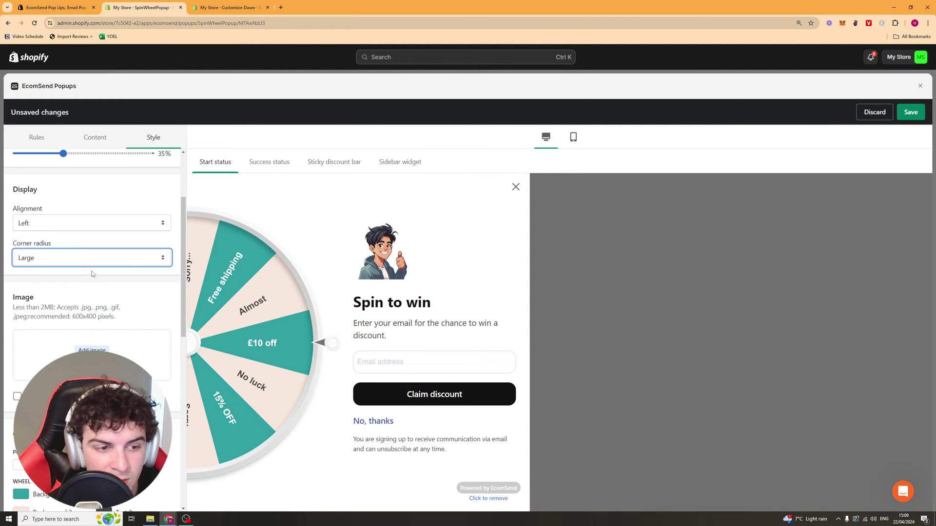
pyautogui.click(91, 259)
pyautogui.click(63, 269)
pyautogui.click(63, 258)
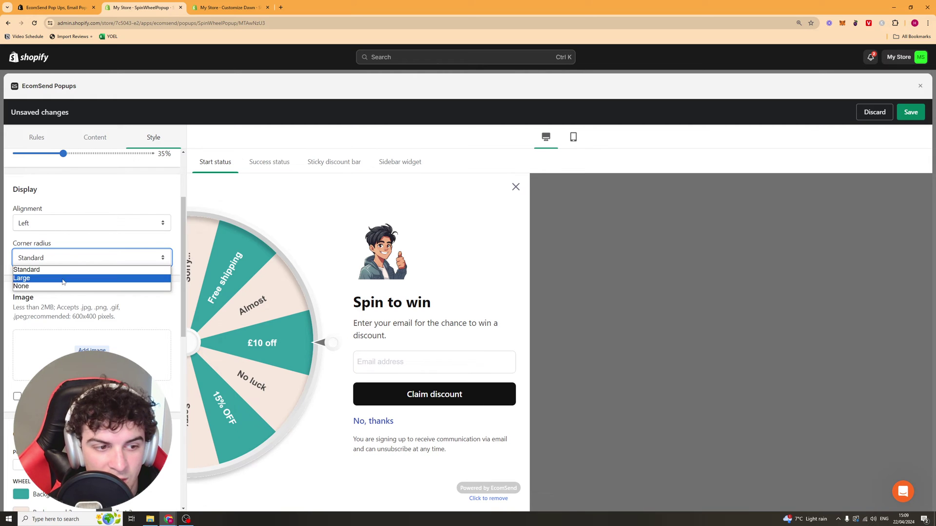
pyautogui.click(63, 279)
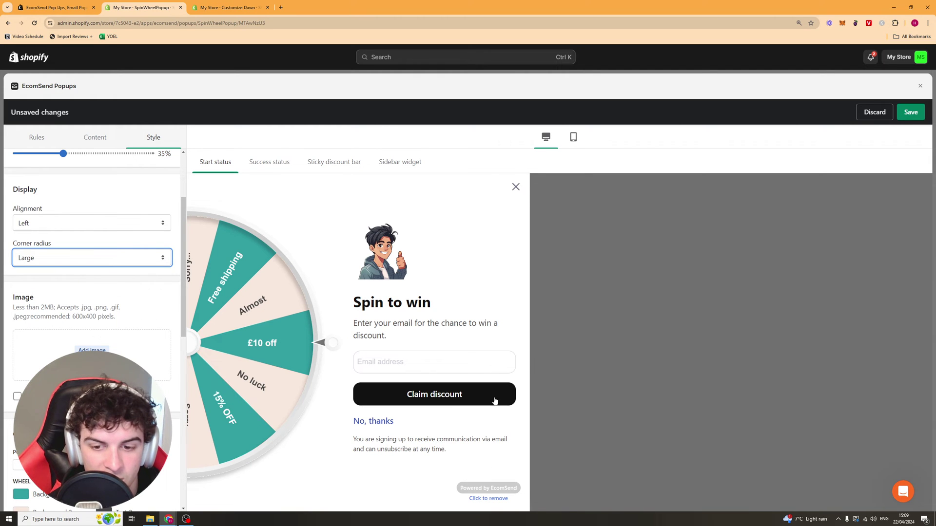
pyautogui.scroll(-5, 80, 334)
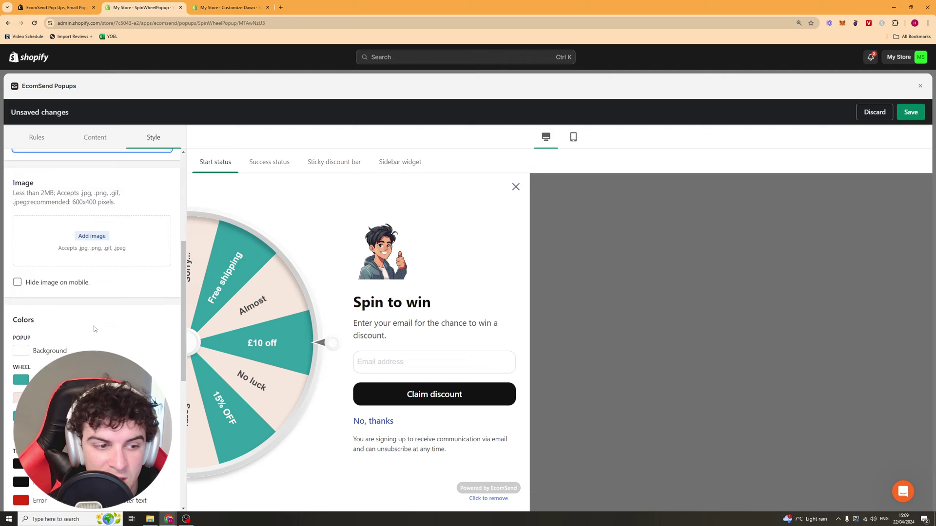
pyautogui.scroll(-3, 103, 262)
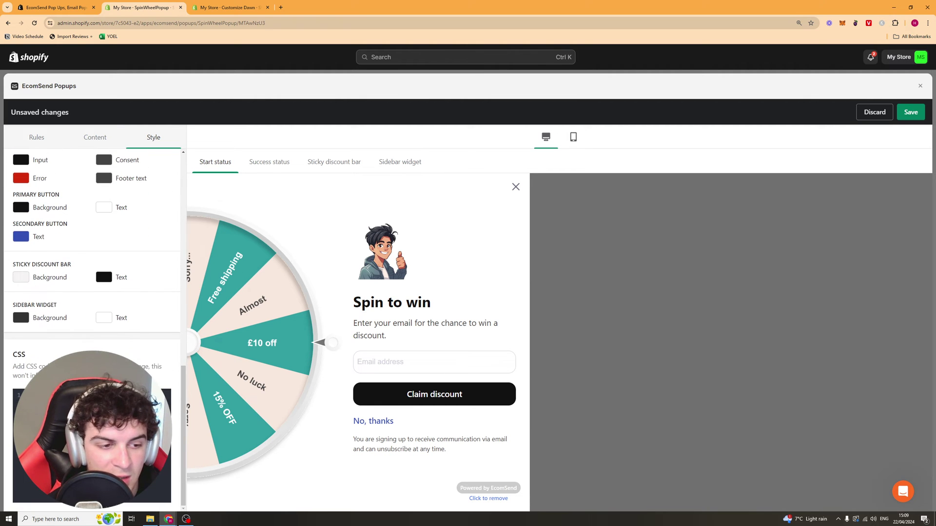
pyautogui.scroll(1, 102, 261)
pyautogui.scroll(5, 102, 293)
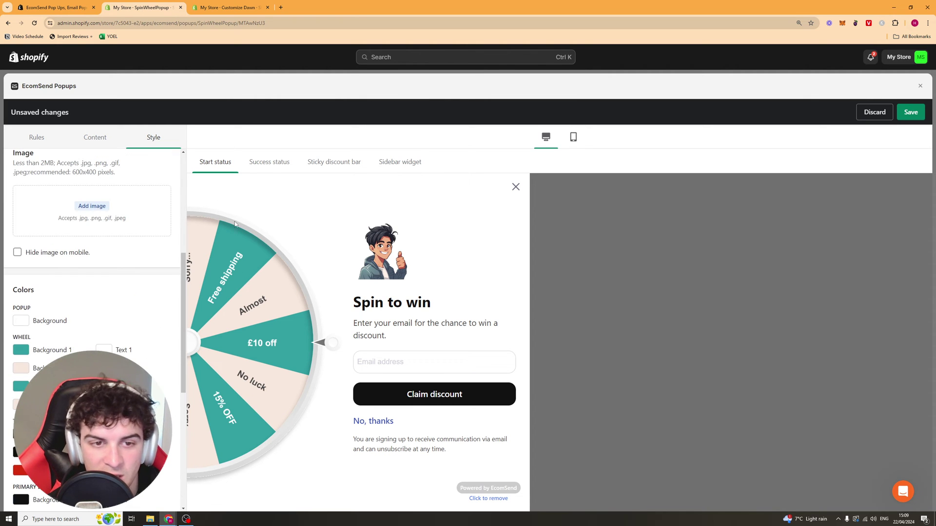
# Step: Preview the spin wheel popup's form, success state, sticky bar, sidebar widget and mobile view
pyautogui.click(267, 165)
pyautogui.click(225, 165)
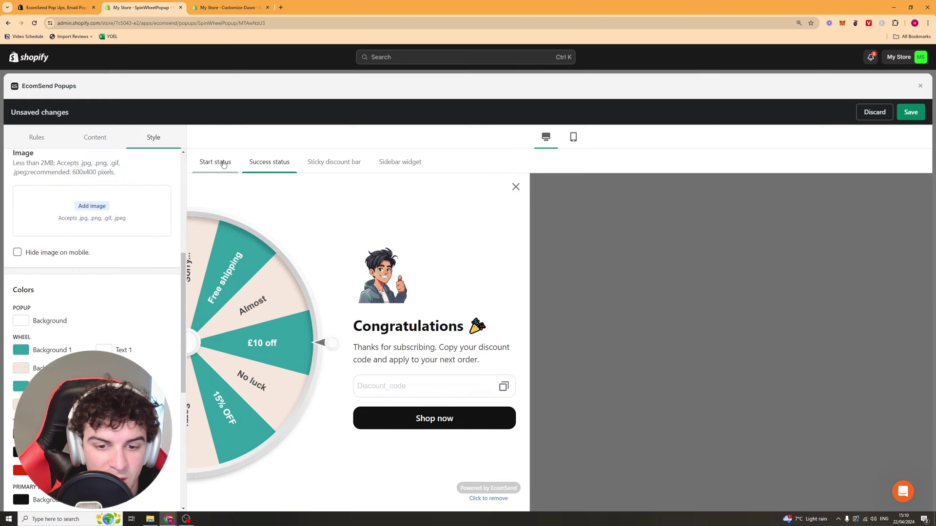
pyautogui.click(267, 164)
pyautogui.click(330, 162)
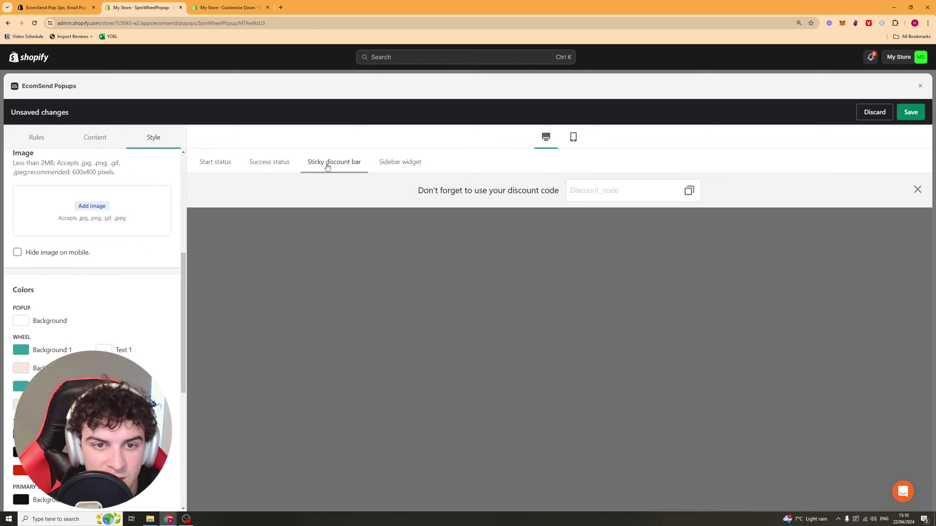
pyautogui.click(397, 161)
pyautogui.click(217, 162)
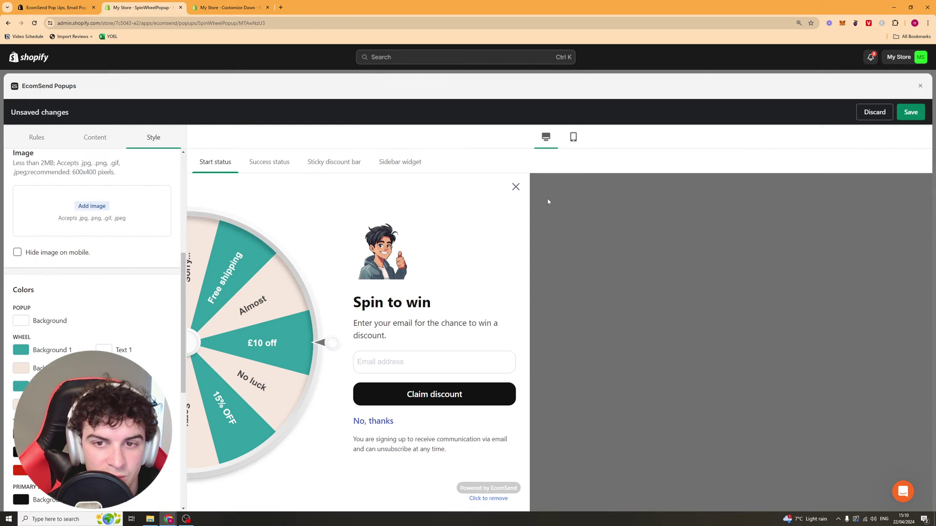
pyautogui.click(272, 163)
pyautogui.click(213, 163)
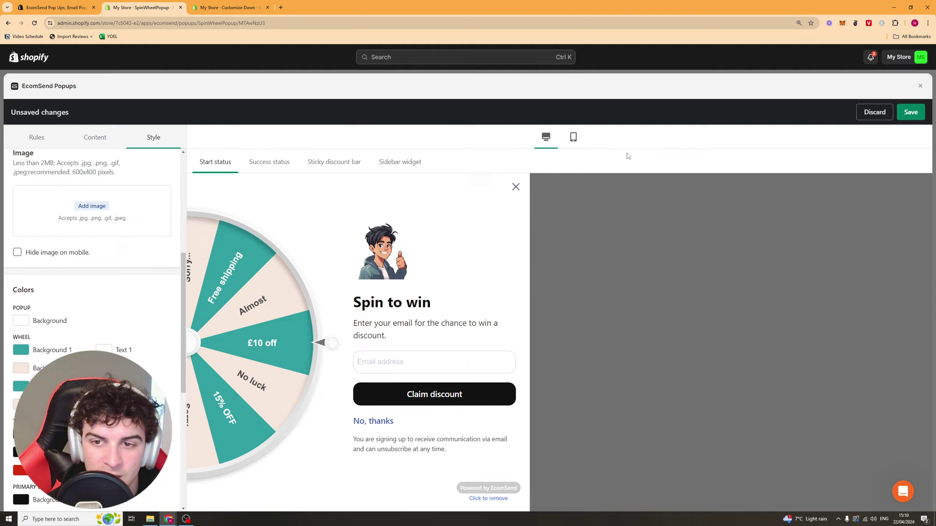
pyautogui.click(573, 138)
pyautogui.scroll(-2, 556, 326)
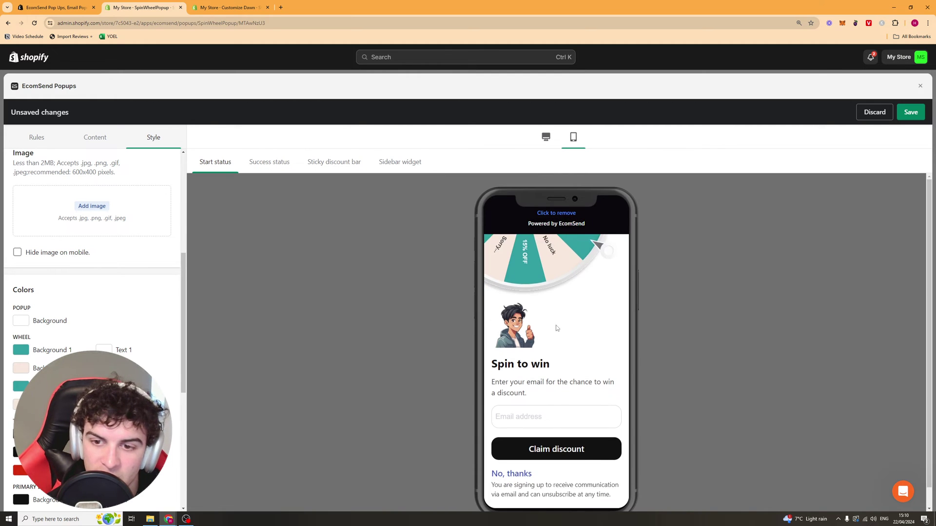
pyautogui.scroll(2, 536, 360)
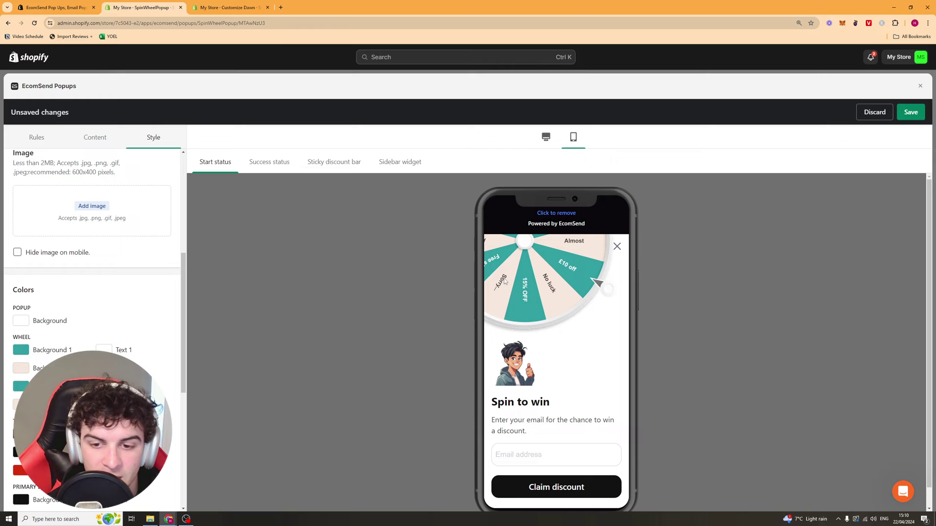
# Step: Save the spin wheel popup and bring up its display Rules panel
pyautogui.click(912, 113)
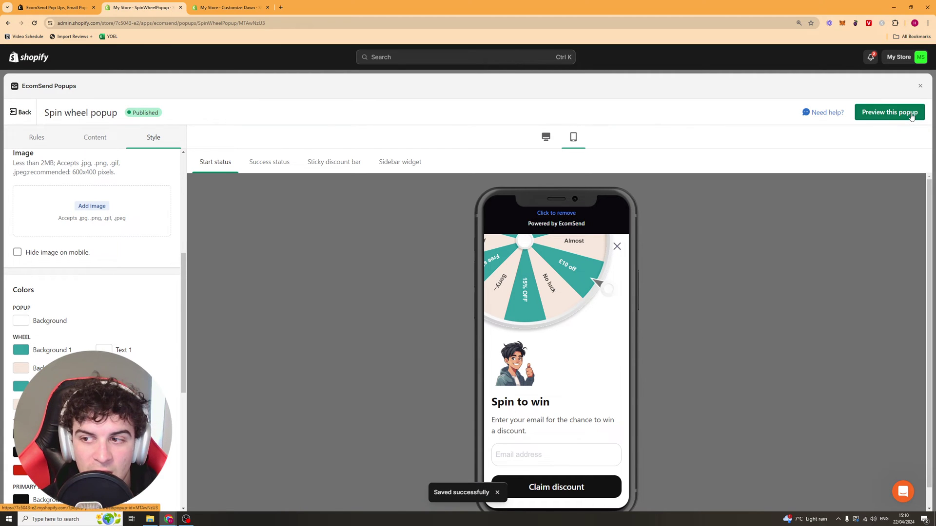
pyautogui.scroll(2, 143, 212)
pyautogui.click(39, 139)
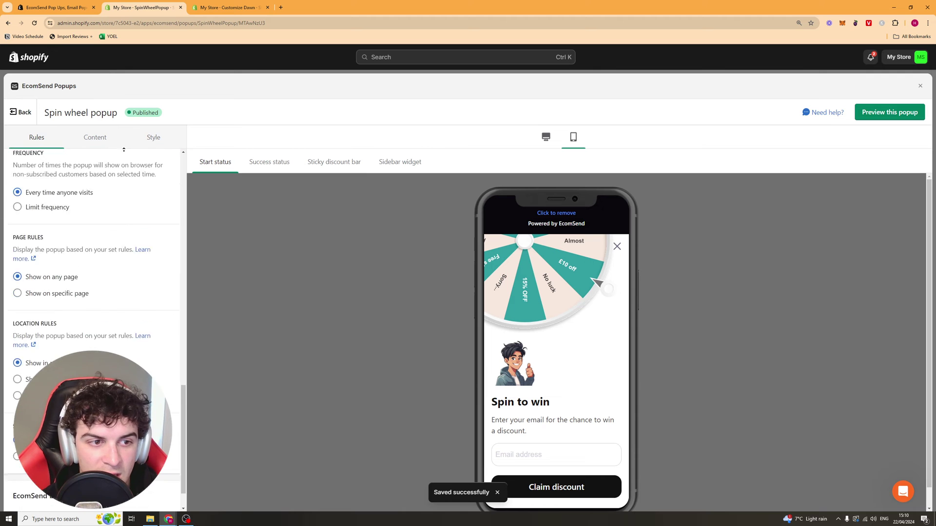
pyautogui.scroll(10, 124, 161)
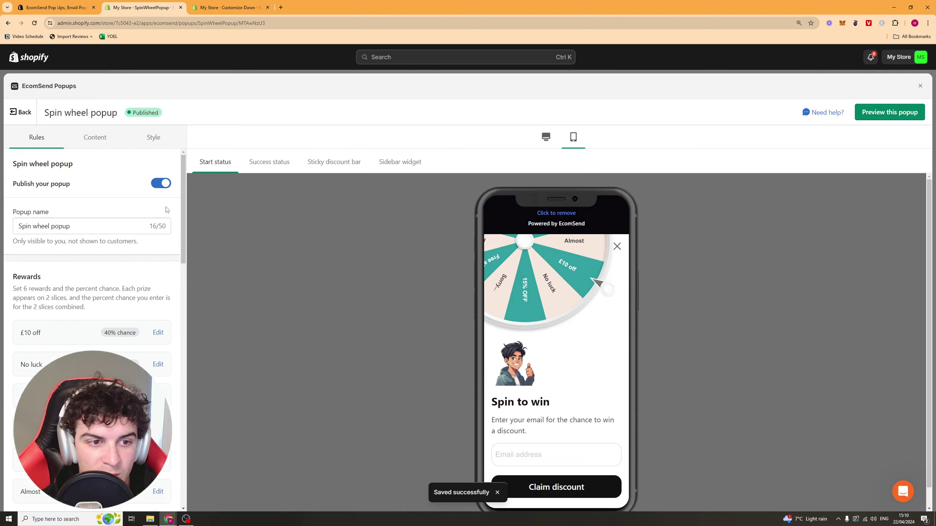
# Step: Preview the spin wheel popup on the live storefront, then open the app's Subscribers list
pyautogui.click(891, 113)
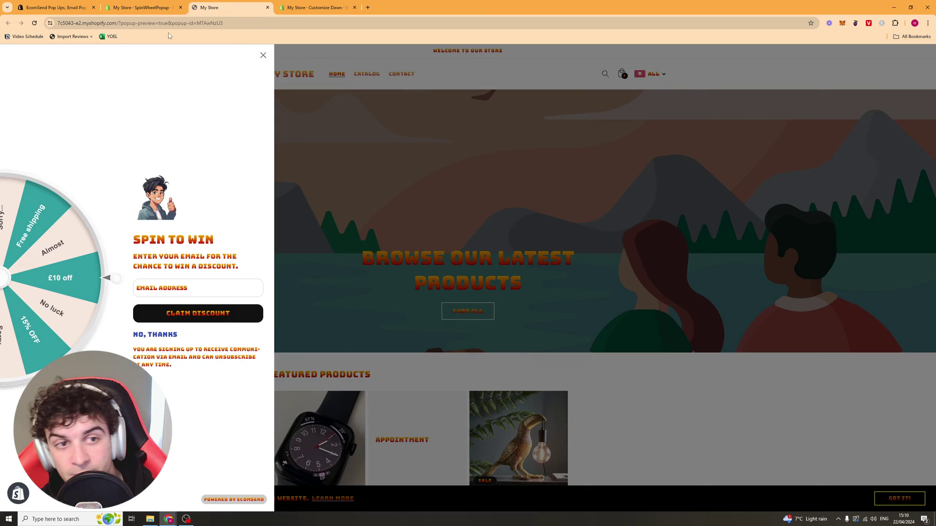
pyautogui.click(141, 7)
pyautogui.click(50, 297)
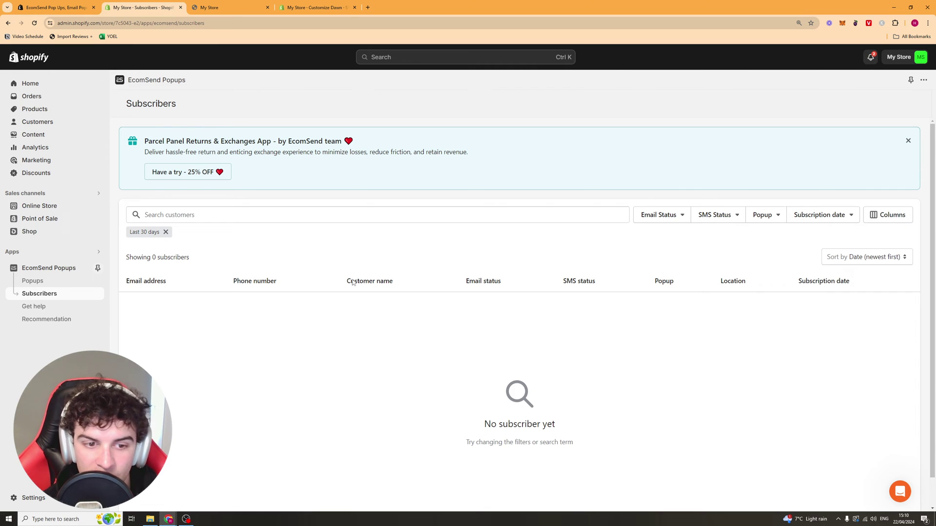
# Step: Browse the Get help and Recommendation pages and open the Parcel Panel Order Tracking app
pyautogui.click(58, 309)
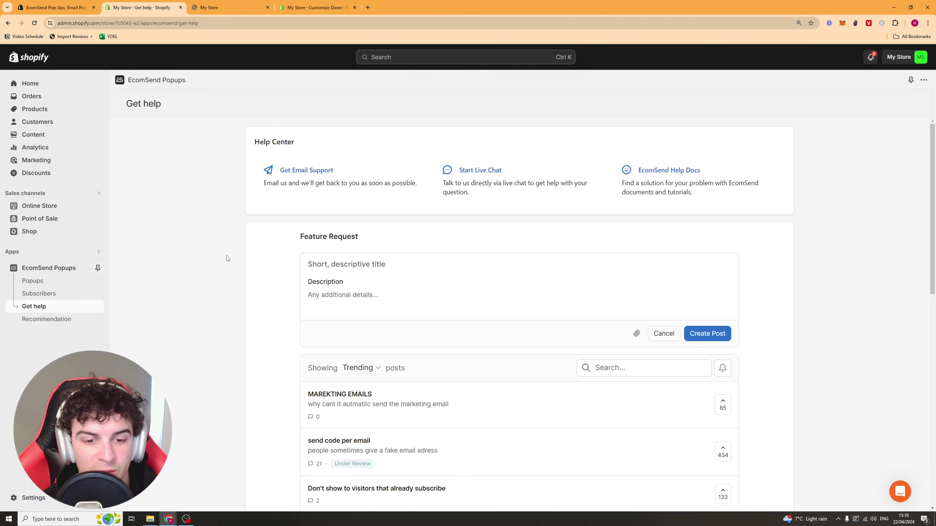
pyautogui.click(60, 321)
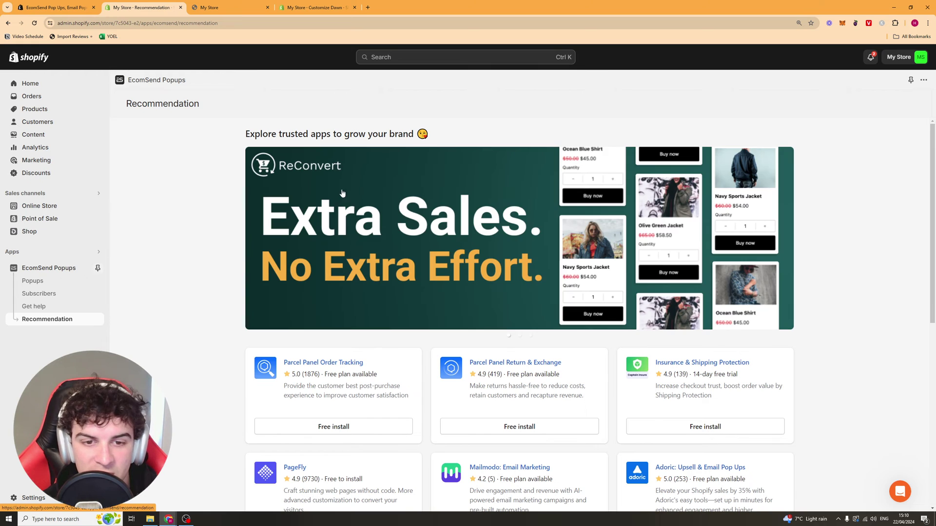
pyautogui.scroll(-4, 235, 290)
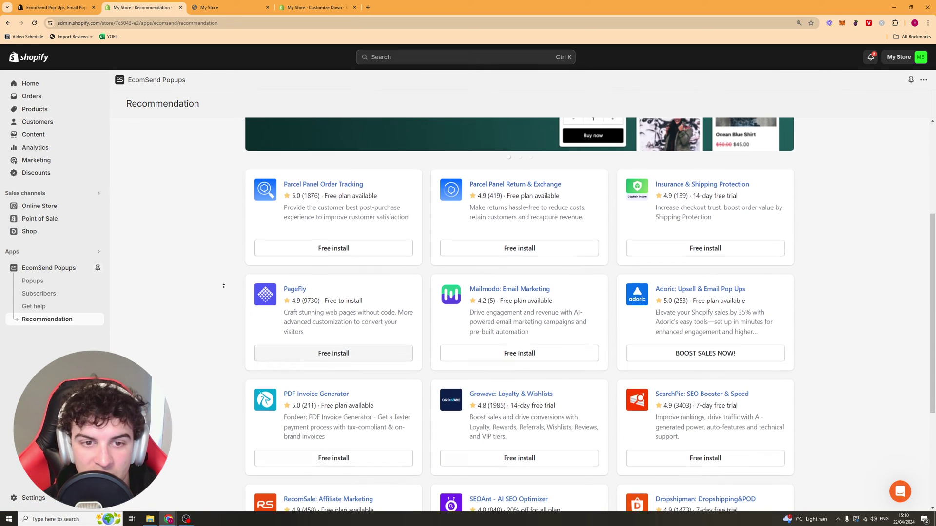
pyautogui.scroll(1, 224, 293)
pyautogui.click(309, 216)
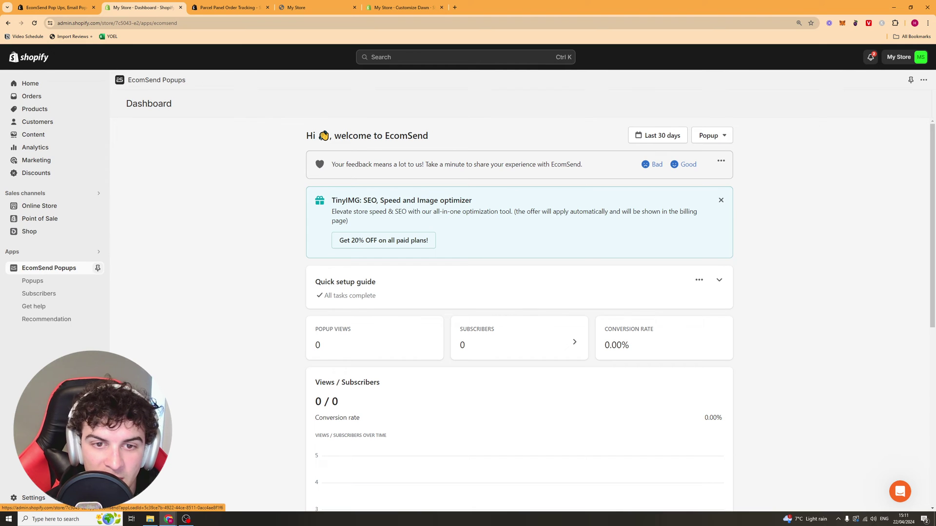
pyautogui.click(704, 136)
pyautogui.click(805, 156)
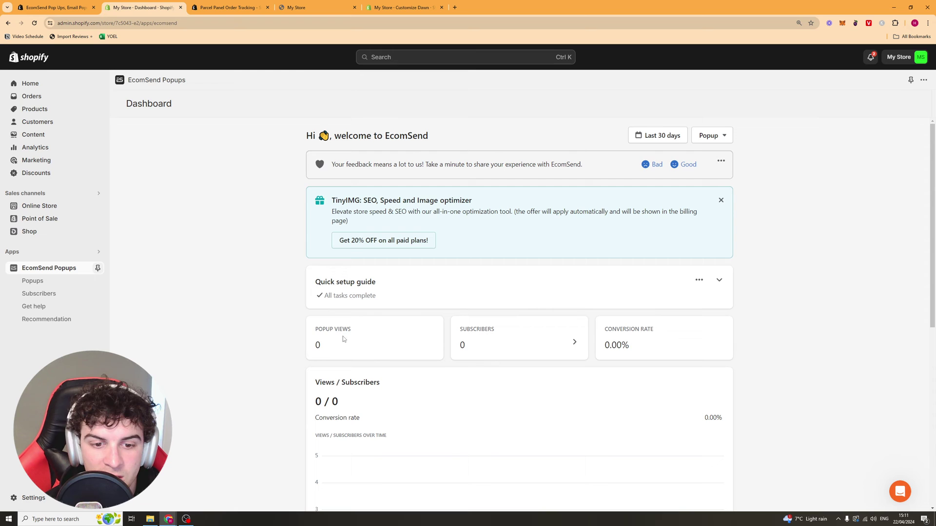
pyautogui.scroll(-1, 439, 317)
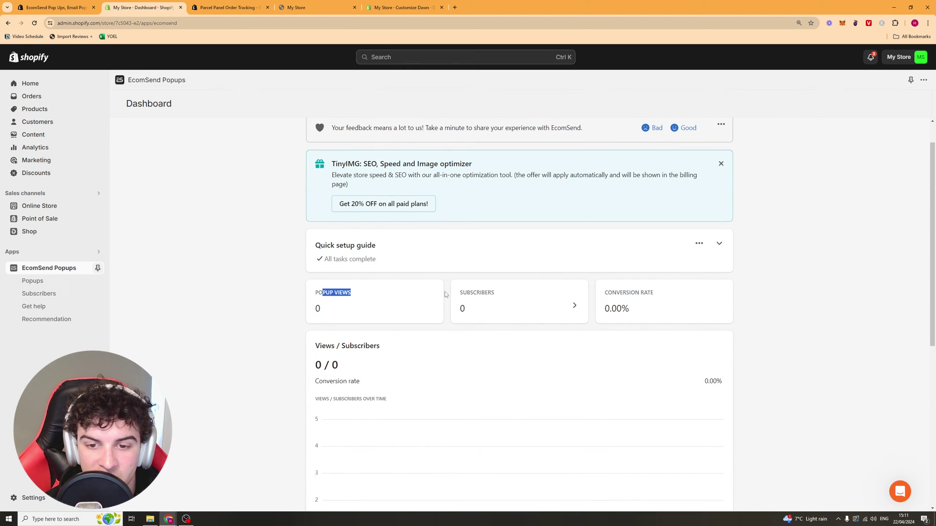
pyautogui.click(490, 295)
pyautogui.scroll(-6, 740, 292)
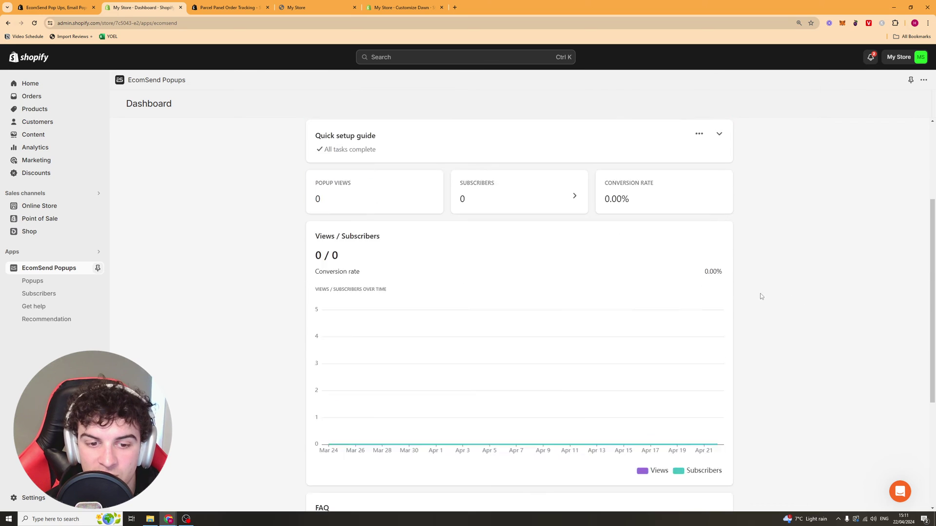
pyautogui.scroll(2, 376, 189)
pyautogui.moveTo(315, 163); pyautogui.dragTo(375, 162)
pyautogui.click(410, 168)
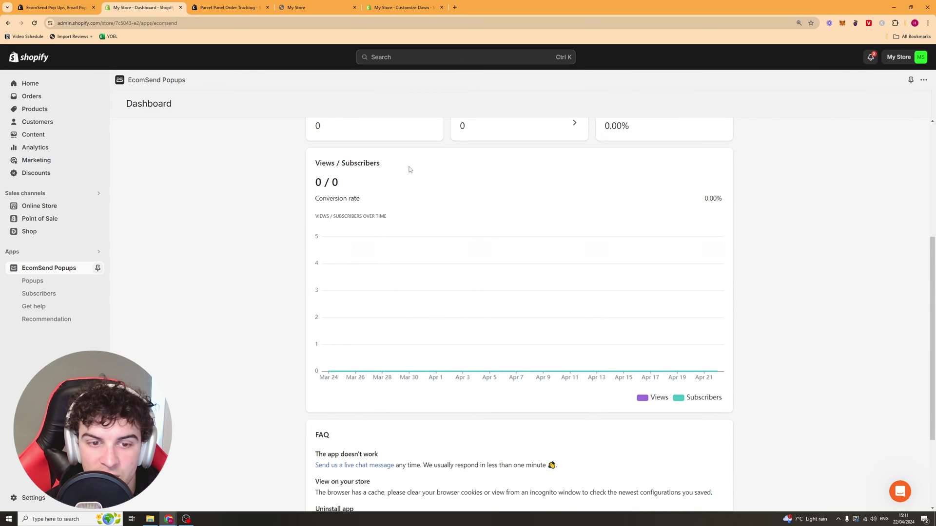
pyautogui.scroll(-3, 415, 195)
pyautogui.scroll(7, 390, 293)
pyautogui.click(726, 141)
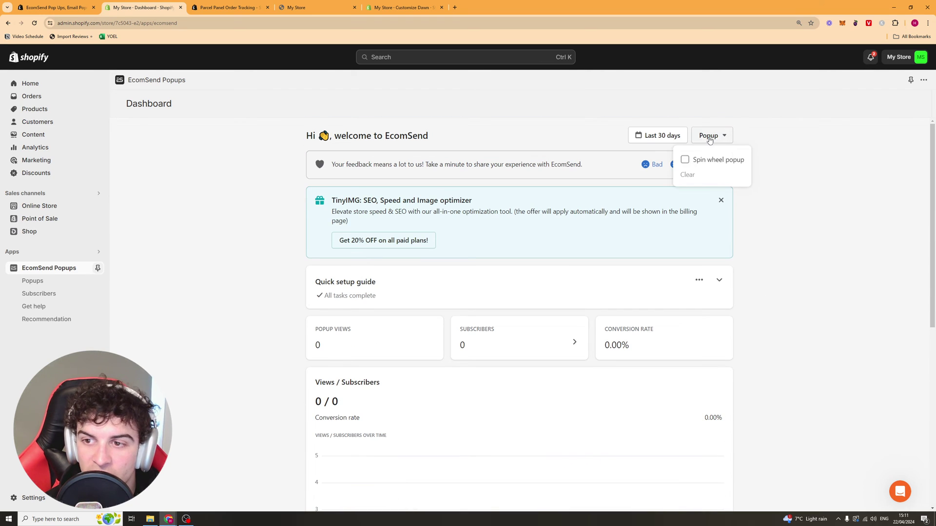
pyautogui.click(829, 160)
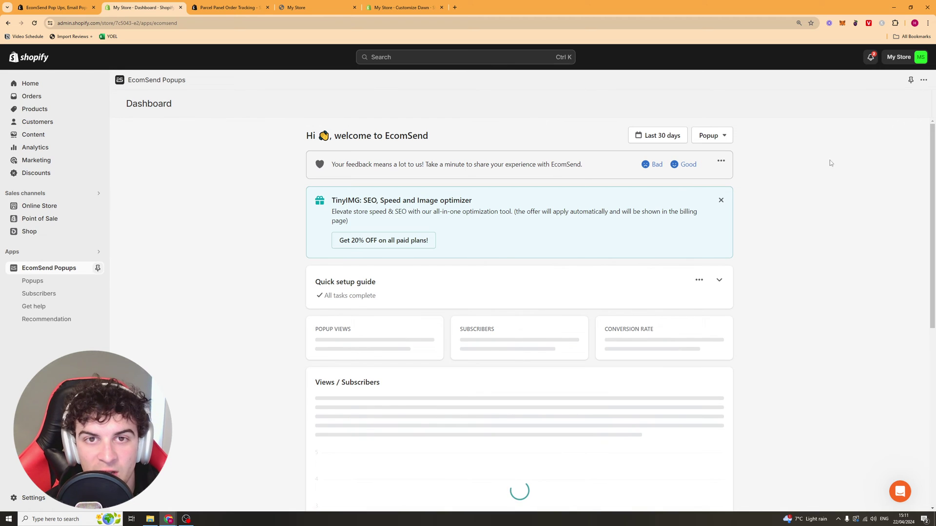
pyautogui.click(716, 140)
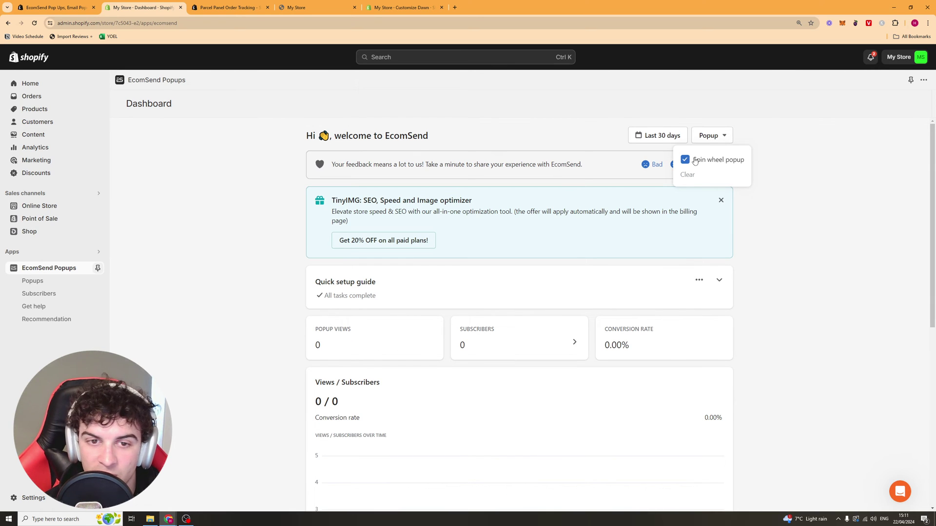
# Step: From the Popups list, create a new popup from the Opt-in template and scroll through it
pyautogui.click(58, 281)
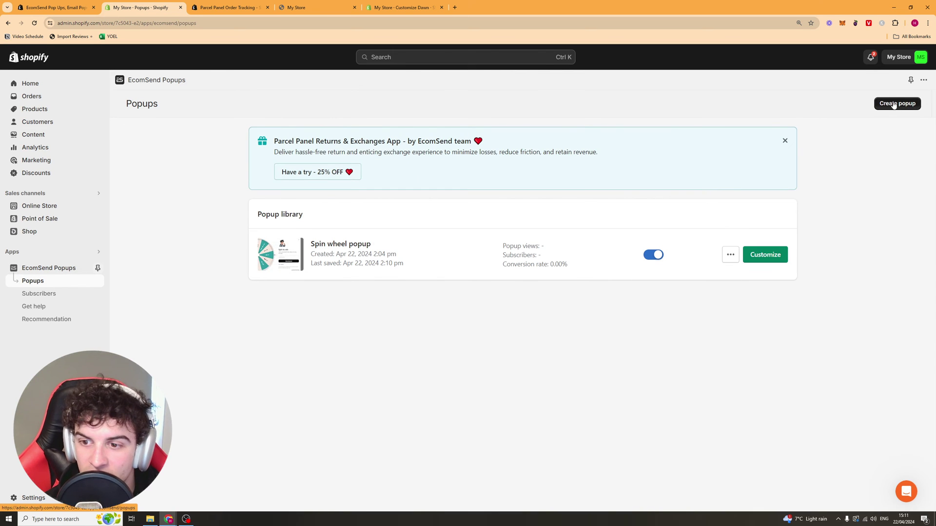
pyautogui.click(896, 104)
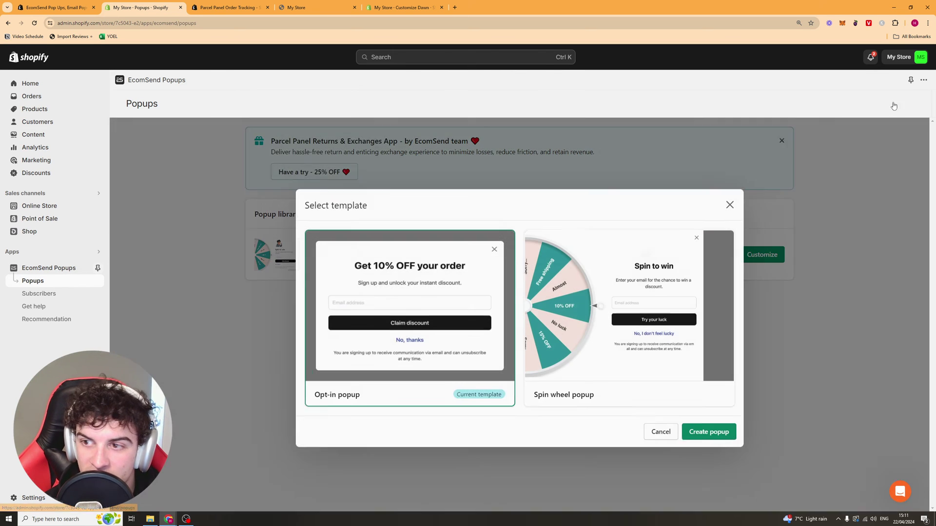
pyautogui.click(722, 432)
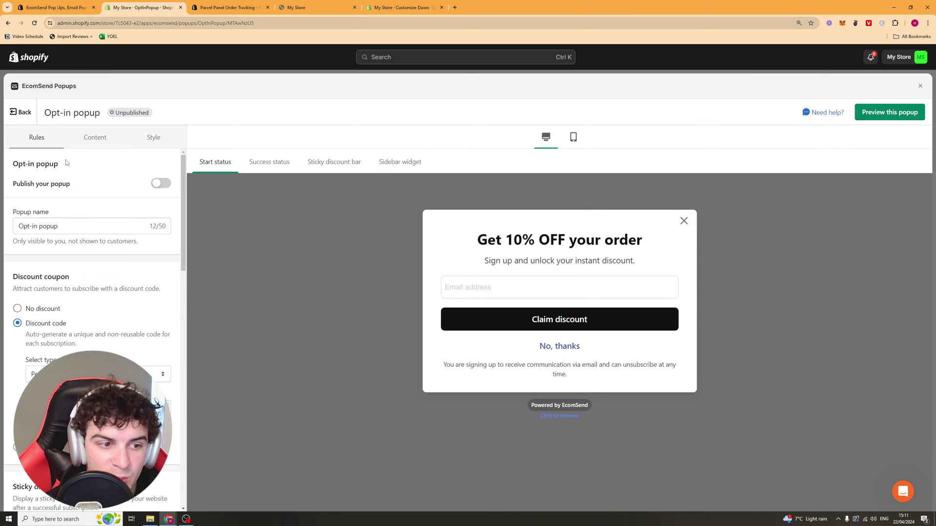
pyautogui.scroll(-2, 116, 210)
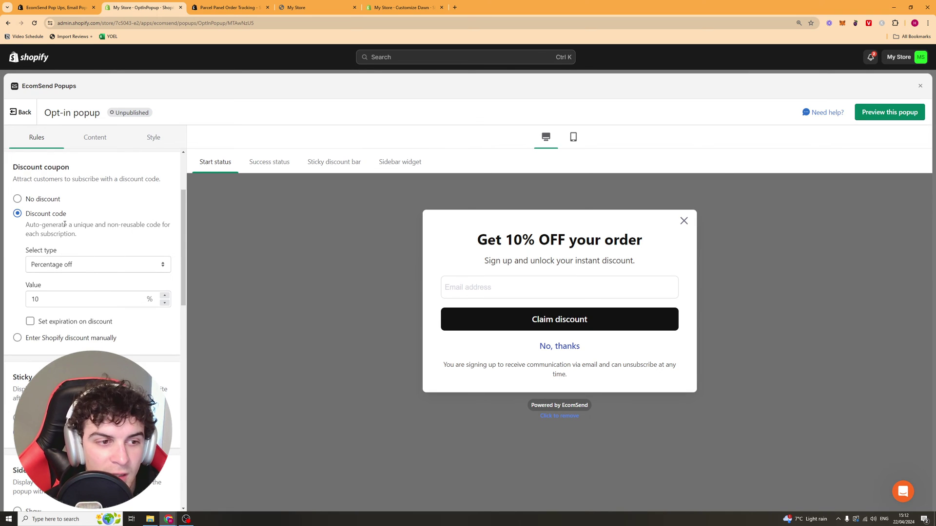
pyautogui.scroll(2, 64, 224)
pyautogui.scroll(-6, 126, 199)
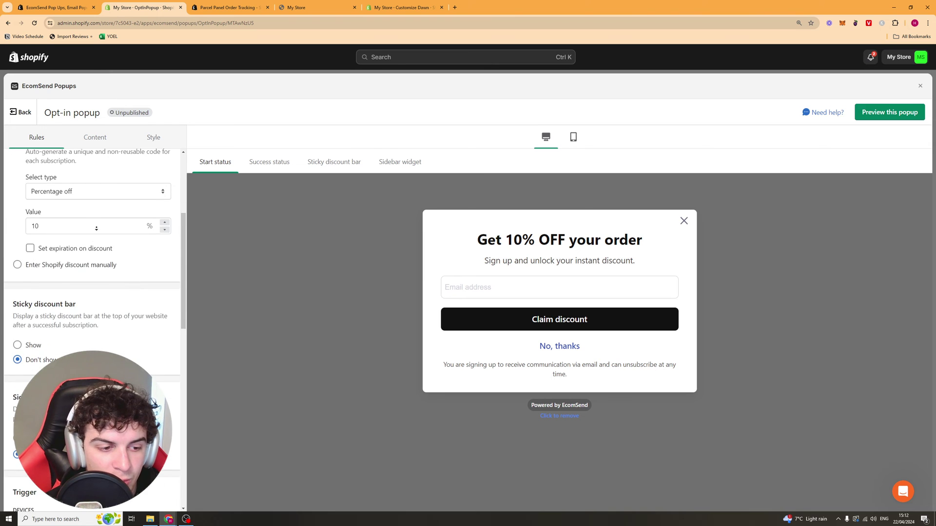
pyautogui.scroll(6, 95, 254)
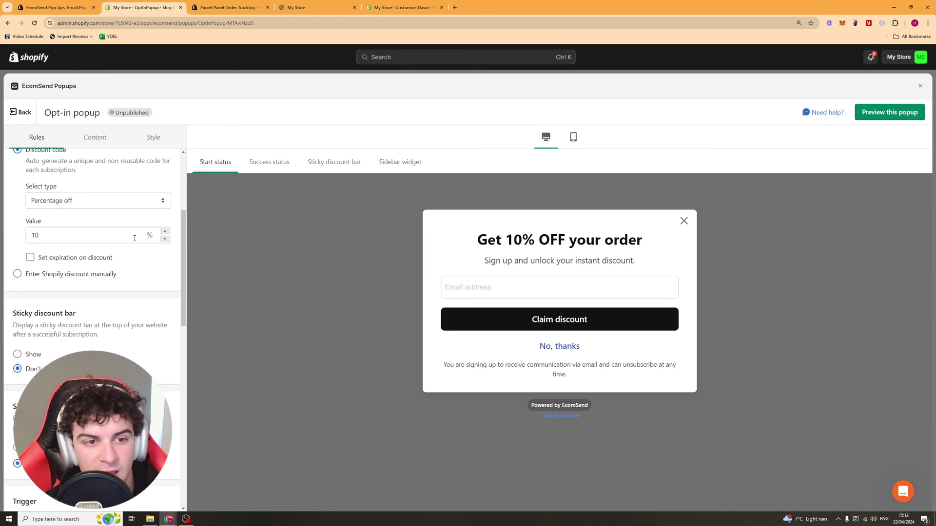
pyautogui.scroll(-13, 183, 183)
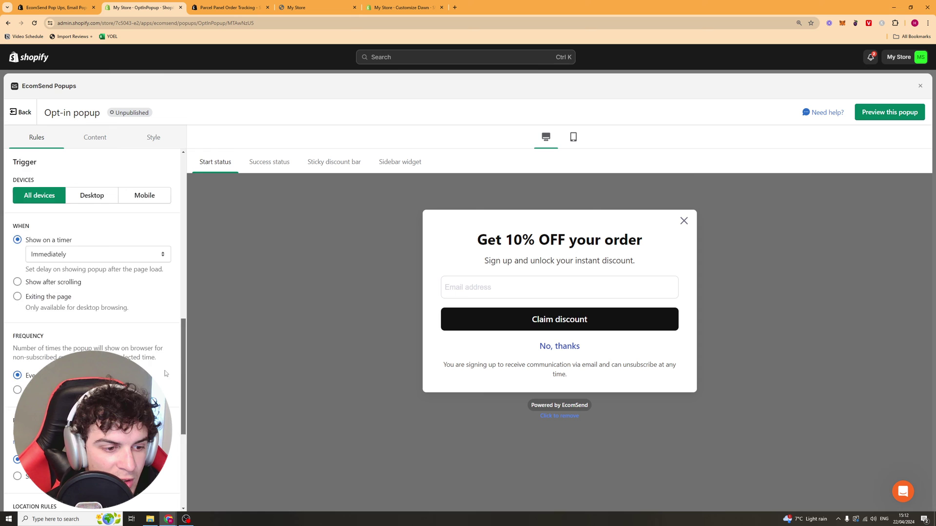
# Step: Add a Phone number field to the opt-in form and show it in the popup
pyautogui.click(96, 139)
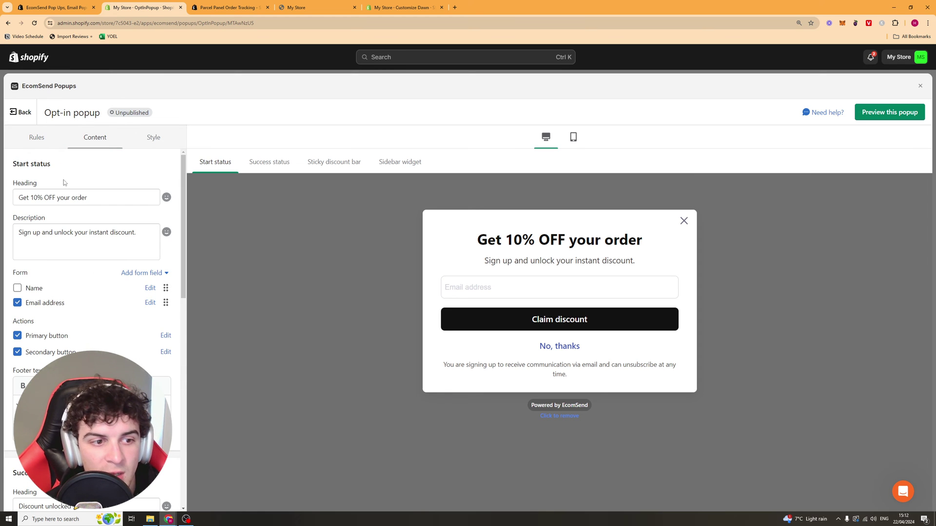
pyautogui.scroll(-10, 190, 234)
pyautogui.scroll(10, 202, 205)
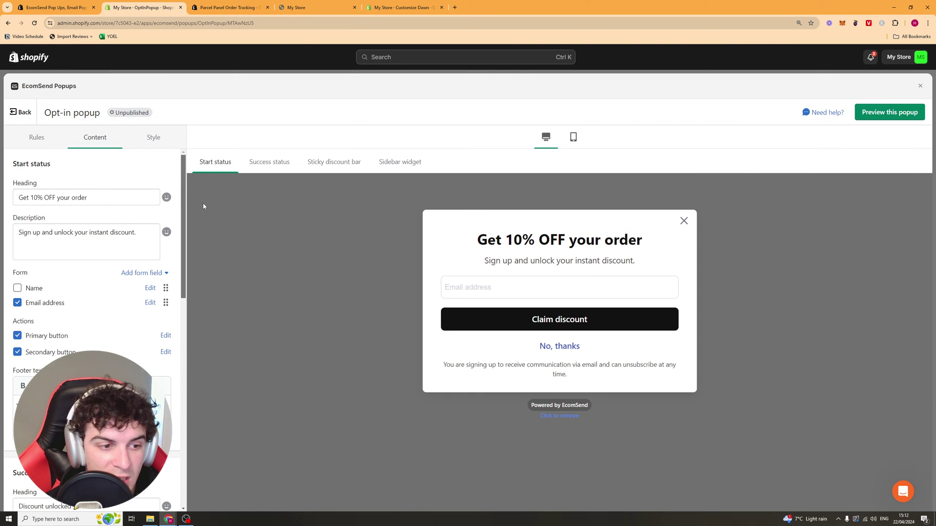
pyautogui.click(157, 269)
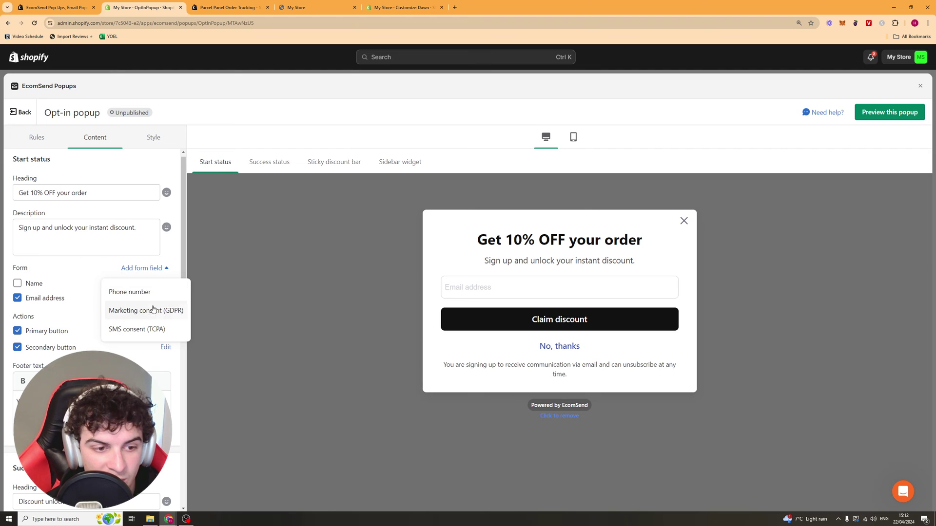
pyautogui.click(142, 292)
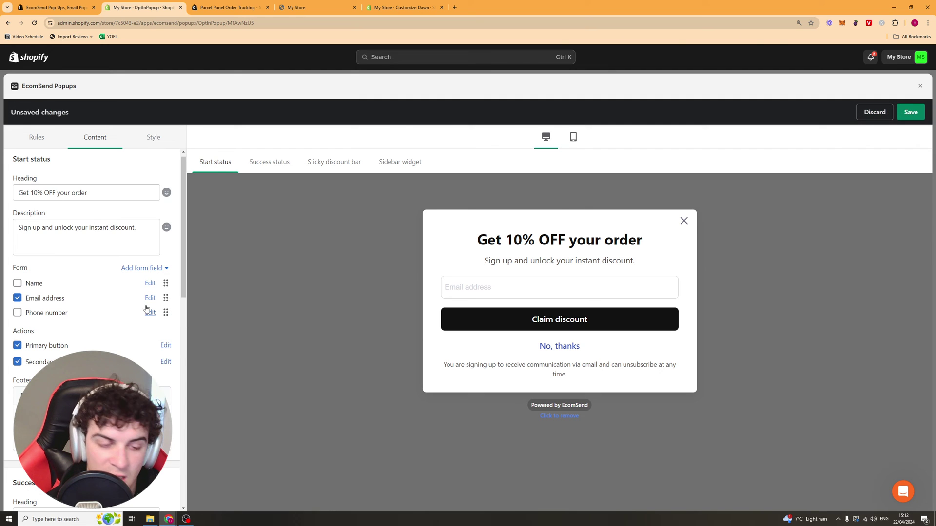
pyautogui.click(18, 313)
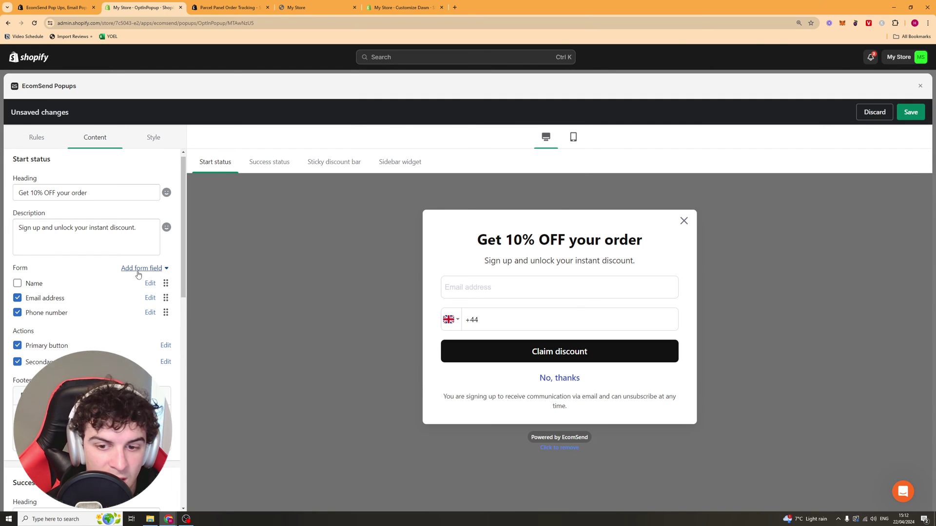
# Step: Add the SMS consent (TCPA) and Marketing consent (GDPR) fields and show them in the popup
pyautogui.click(139, 271)
pyautogui.click(143, 310)
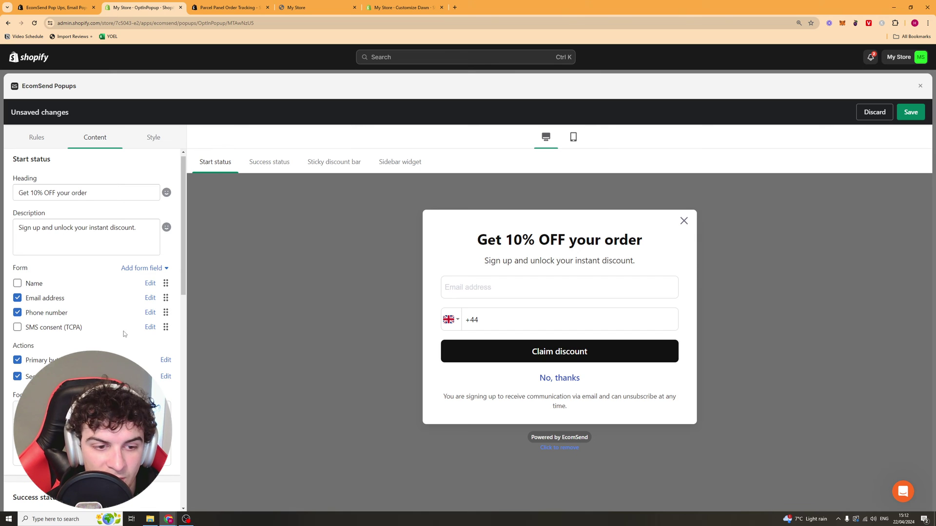
pyautogui.click(18, 327)
pyautogui.click(142, 268)
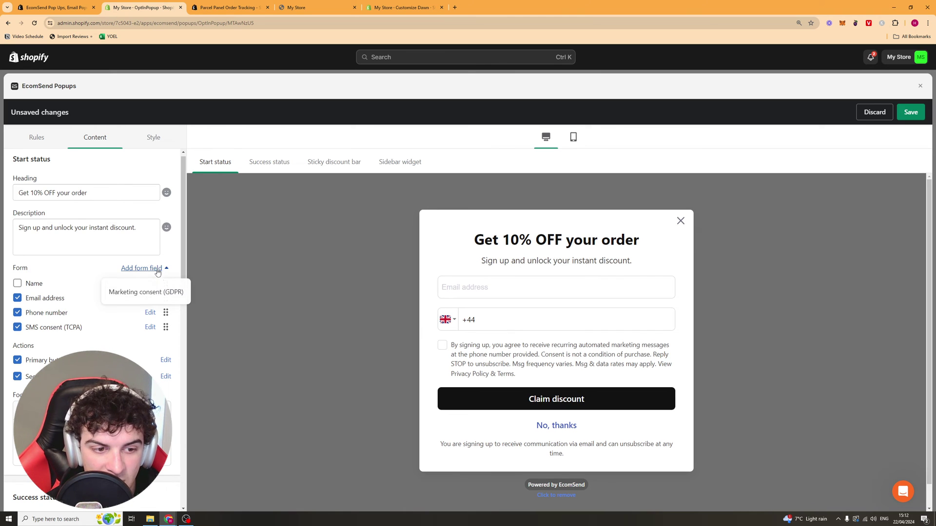
pyautogui.click(146, 291)
pyautogui.click(18, 341)
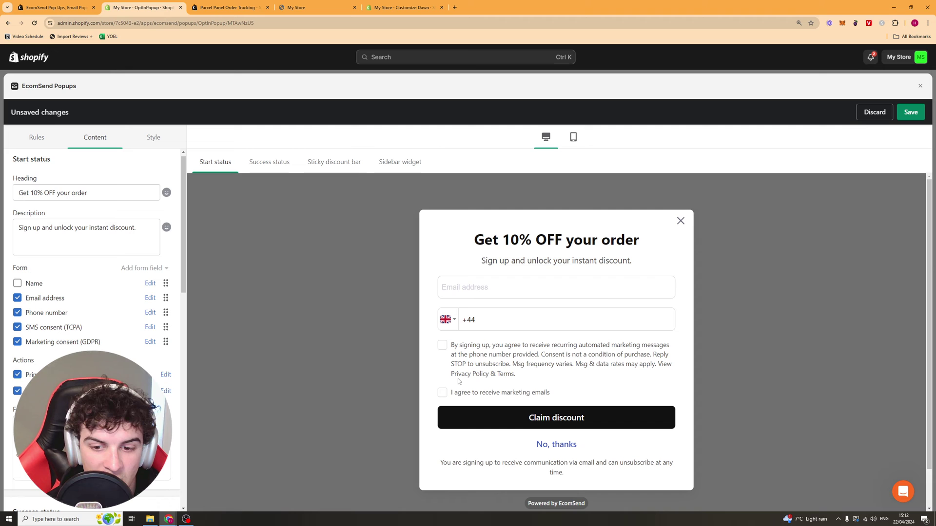
pyautogui.scroll(-3, 28, 345)
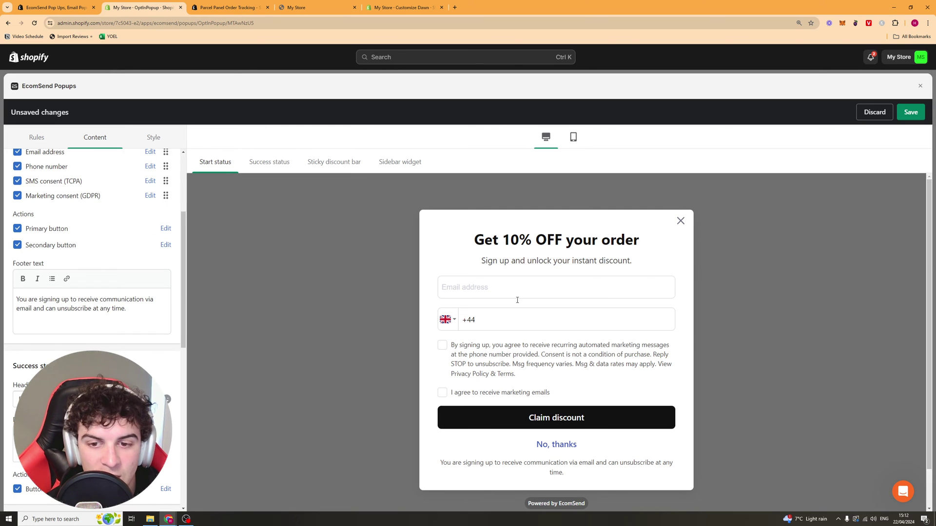
pyautogui.scroll(-3, 176, 287)
pyautogui.scroll(-5, 175, 295)
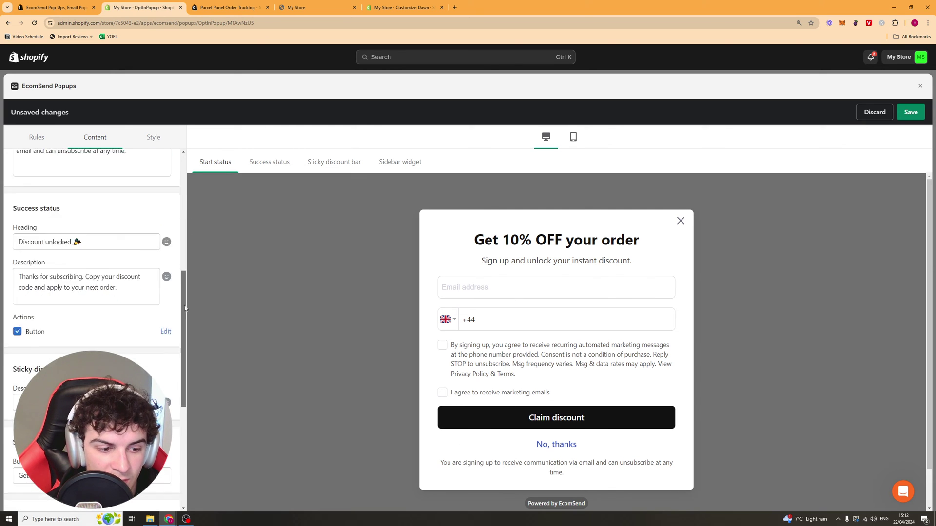
pyautogui.scroll(15, 170, 354)
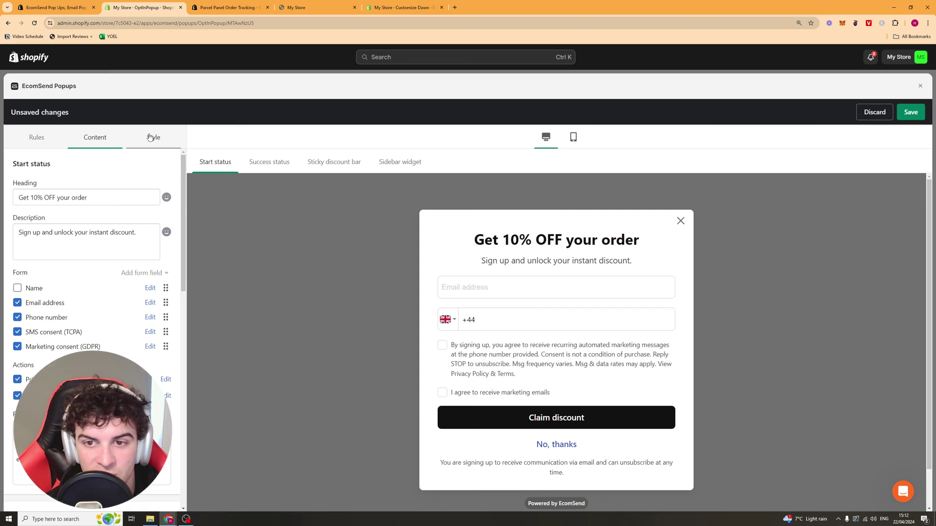
# Step: In the Style settings, preview the success state, sticky bar and sidebar widget, then the signup popup
pyautogui.click(150, 138)
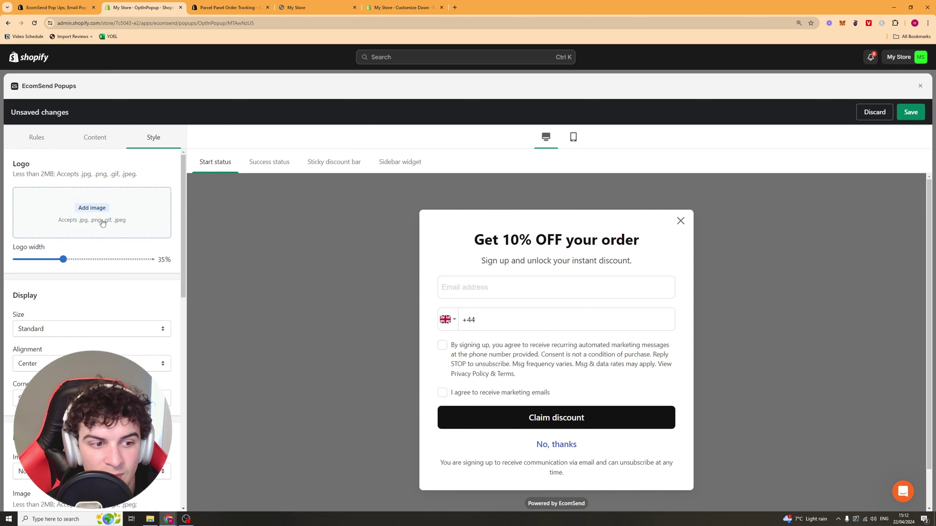
pyautogui.click(263, 162)
pyautogui.click(337, 162)
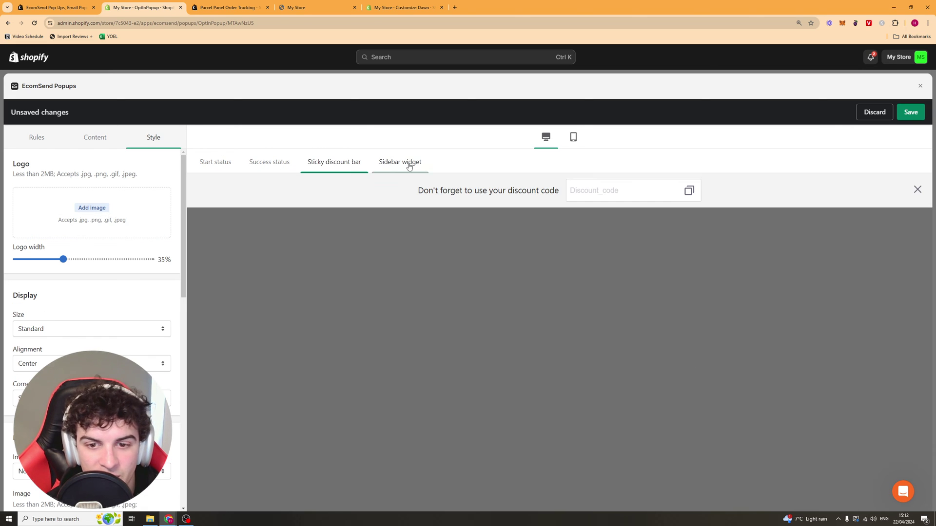
pyautogui.click(400, 162)
pyautogui.click(269, 162)
pyautogui.click(215, 161)
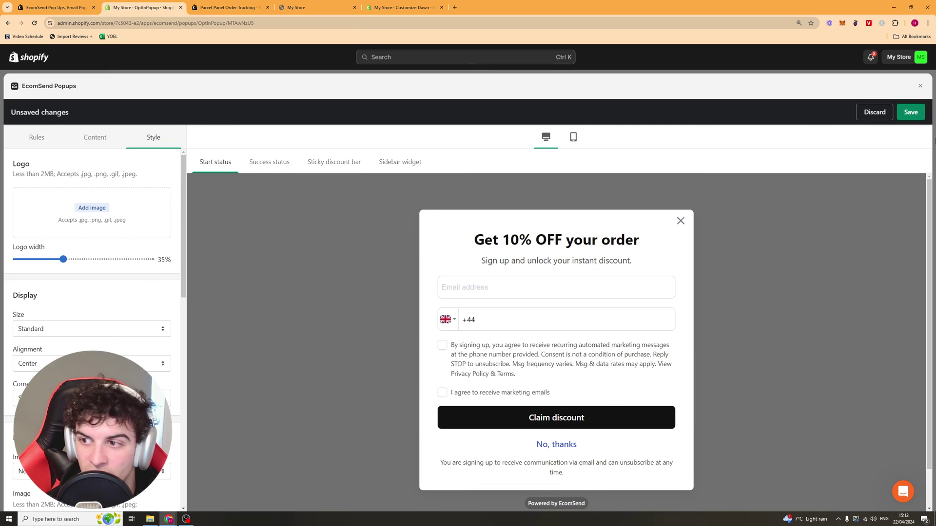
# Step: Save the opt-in popup, close the editor and go to the store's Themes page
pyautogui.click(911, 112)
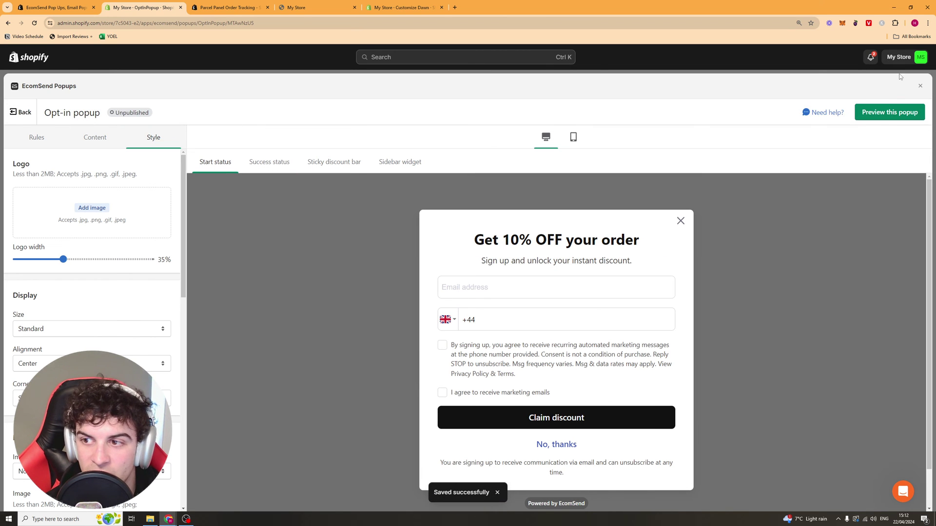
pyautogui.click(920, 85)
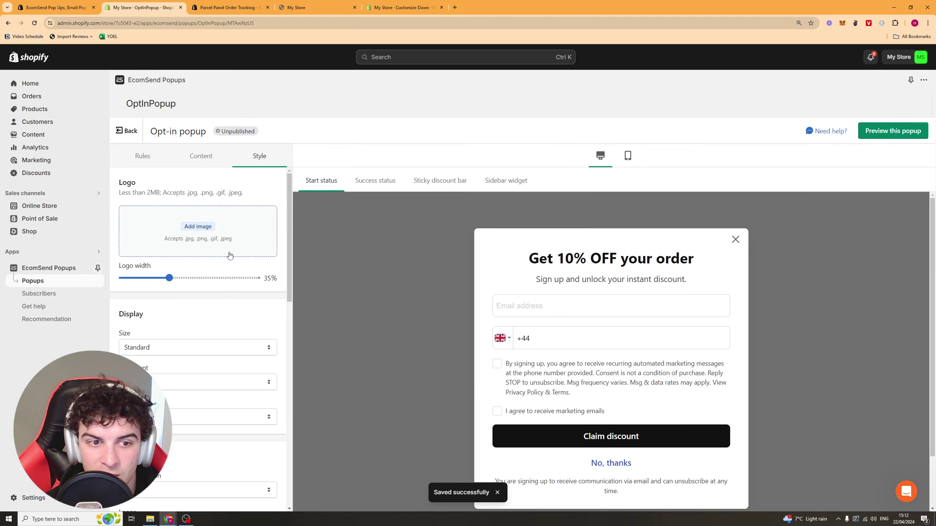
pyautogui.click(44, 207)
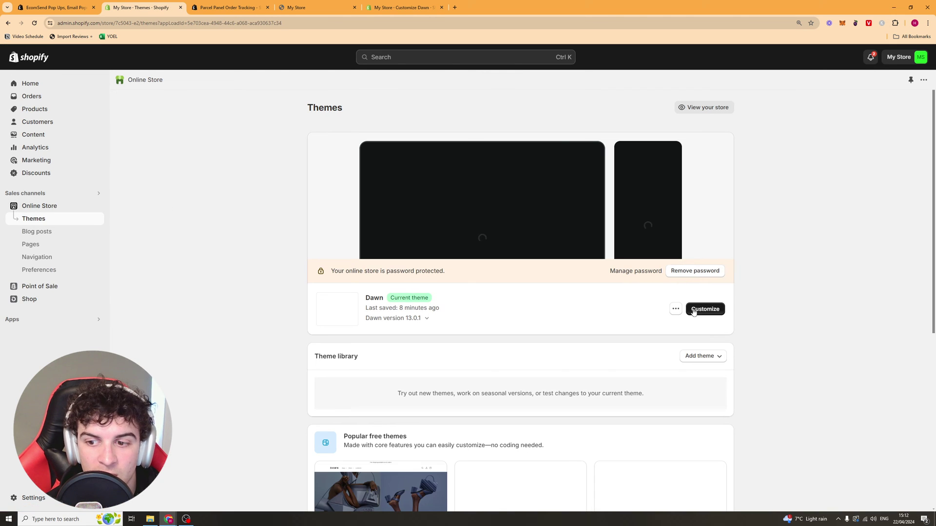
# Step: Customise Dawn's home page, dismiss the preview popup, and browse all app blocks without adding one
pyautogui.click(704, 309)
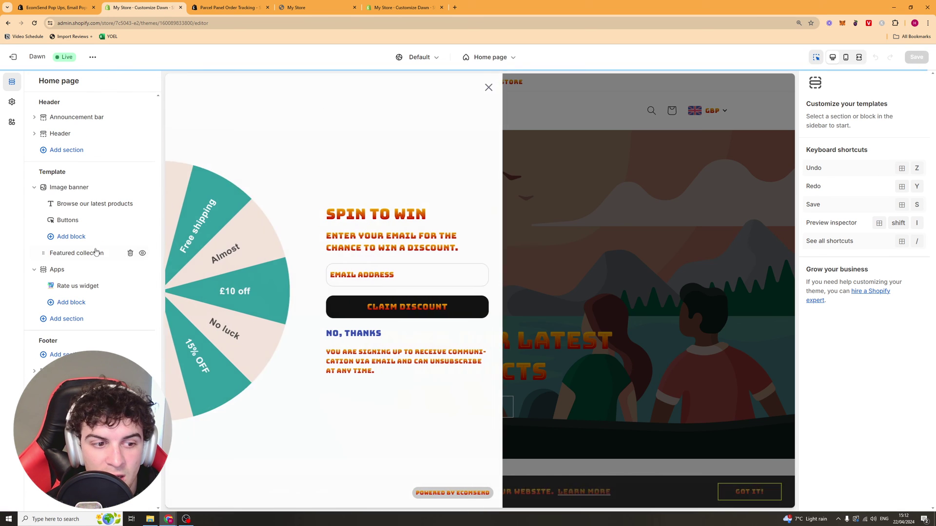
pyautogui.click(494, 87)
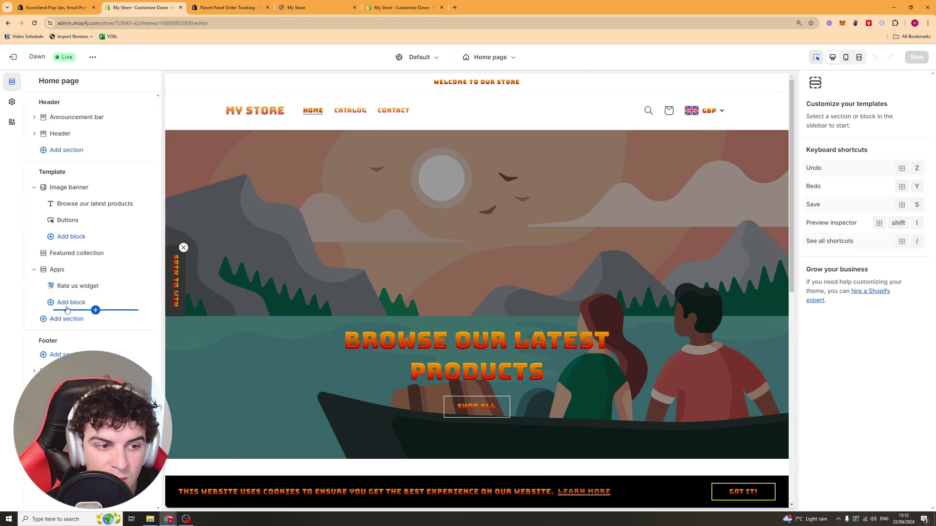
pyautogui.click(69, 302)
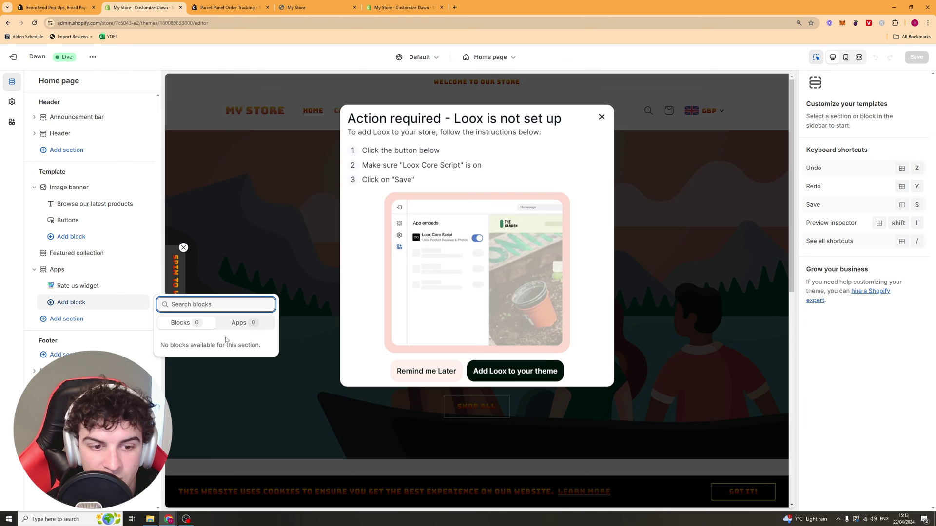
pyautogui.click(239, 323)
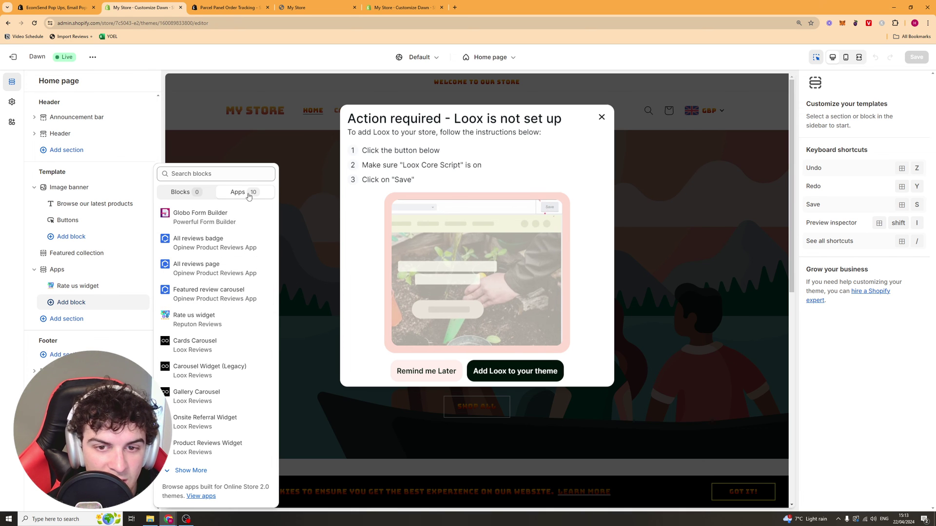
pyautogui.click(191, 470)
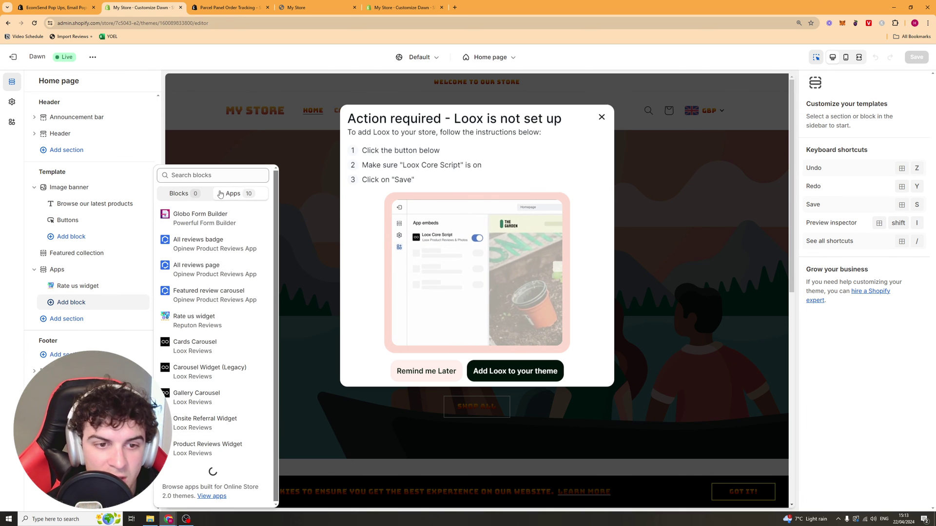
pyautogui.scroll(-5, 212, 341)
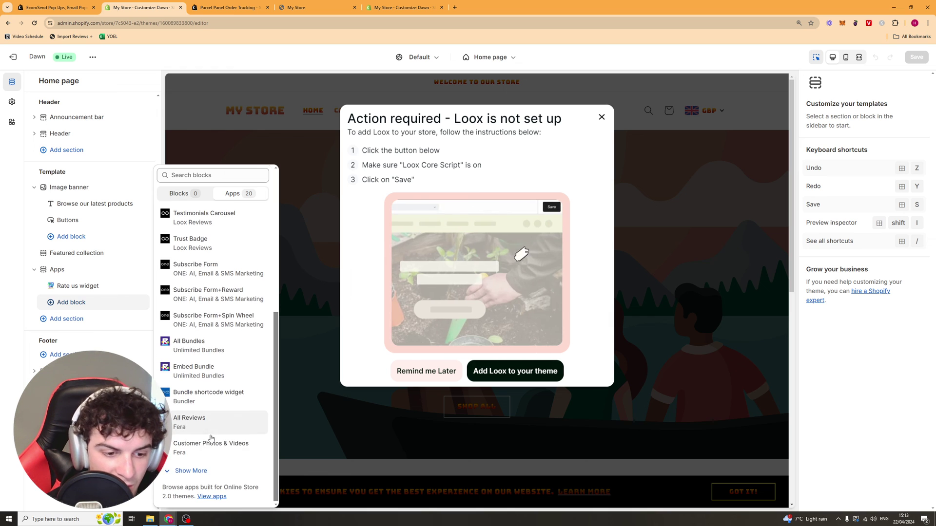
pyautogui.click(194, 470)
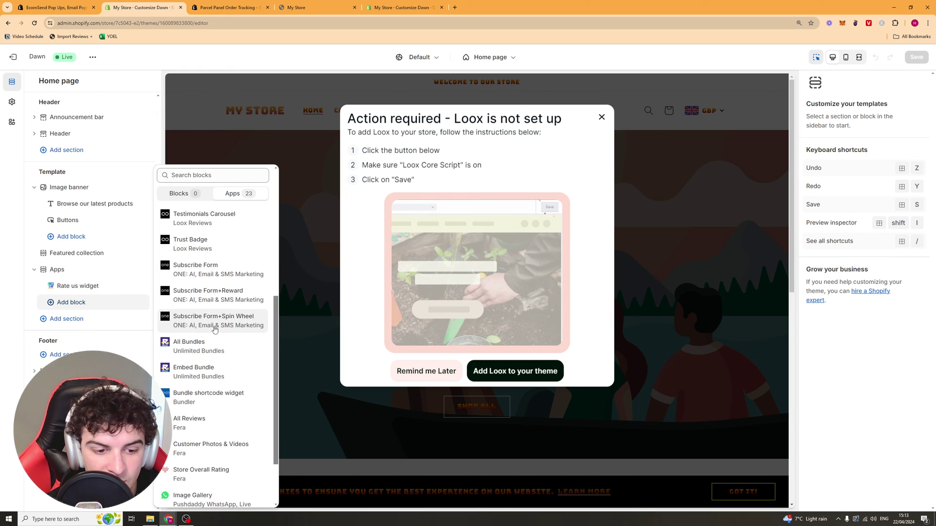
pyautogui.scroll(-2, 214, 330)
pyautogui.scroll(6, 218, 322)
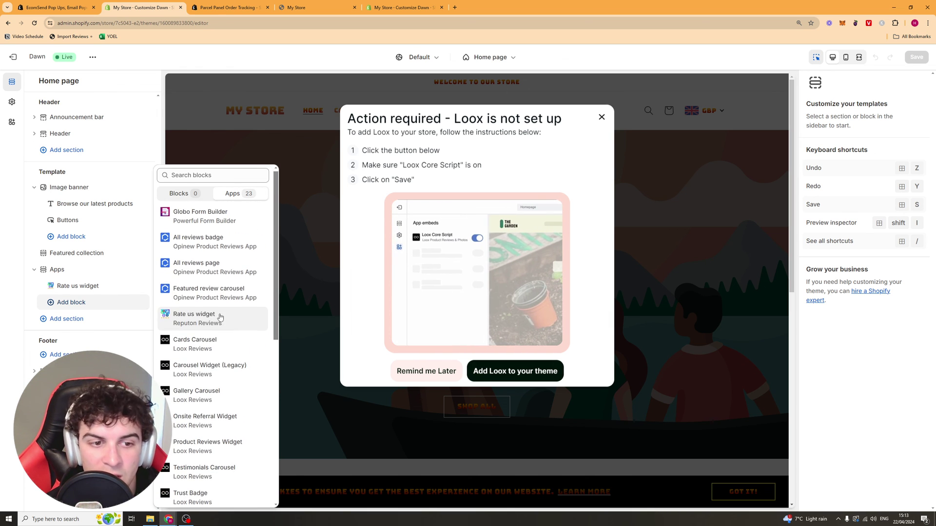
pyautogui.click(609, 120)
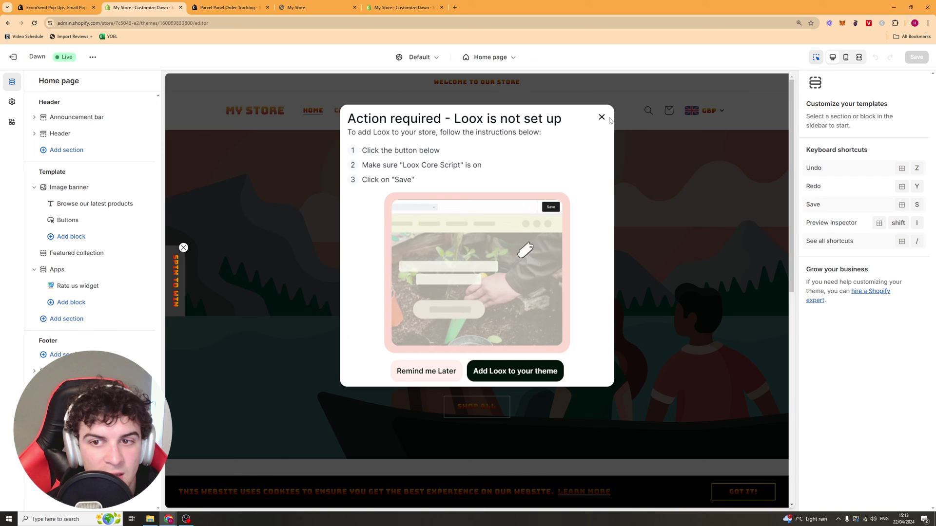
pyautogui.click(602, 118)
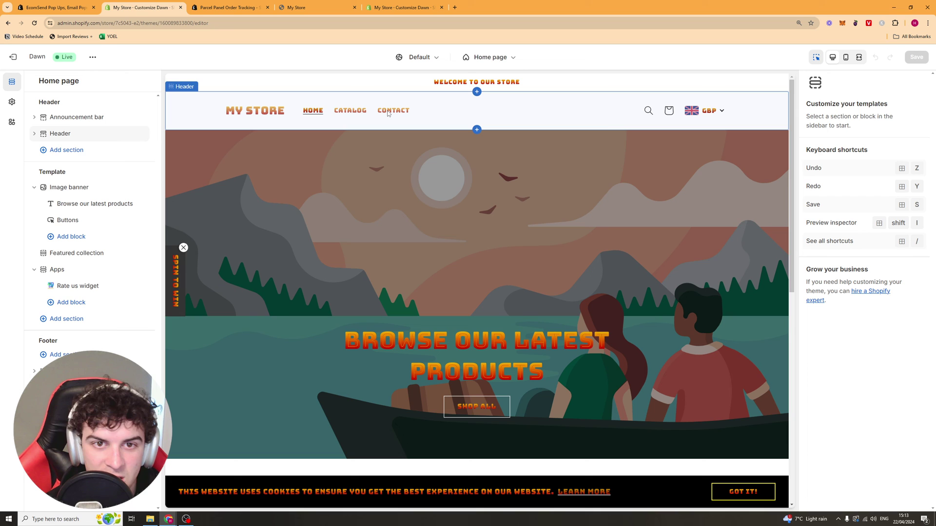
# Step: Return to EcomSend Popups and check the Subscribers page and Parcel Panel Returns promotion
pyautogui.hotkey('alt', 'Left')
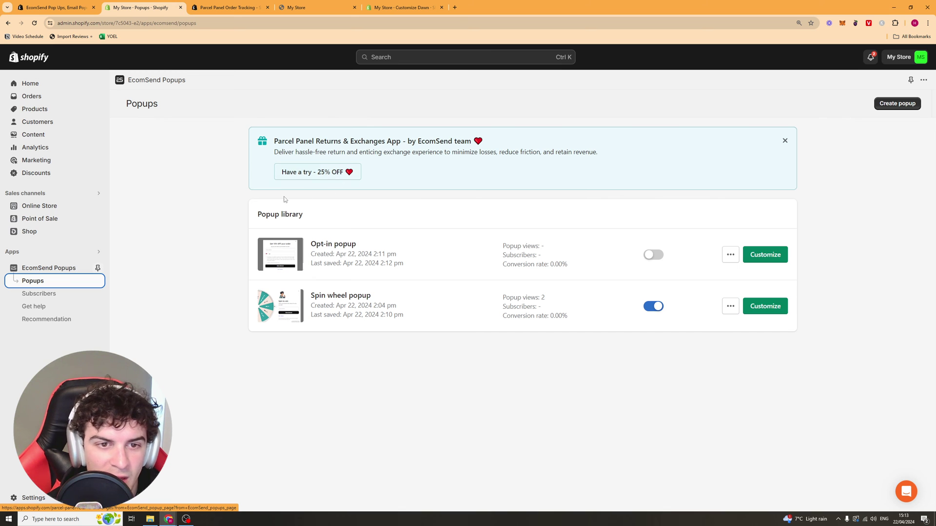
pyautogui.click(39, 293)
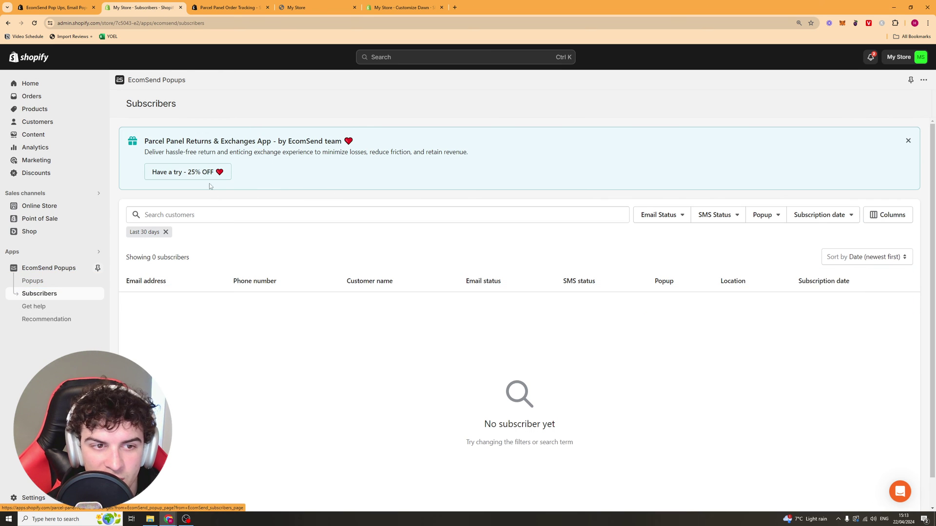
pyautogui.click(186, 174)
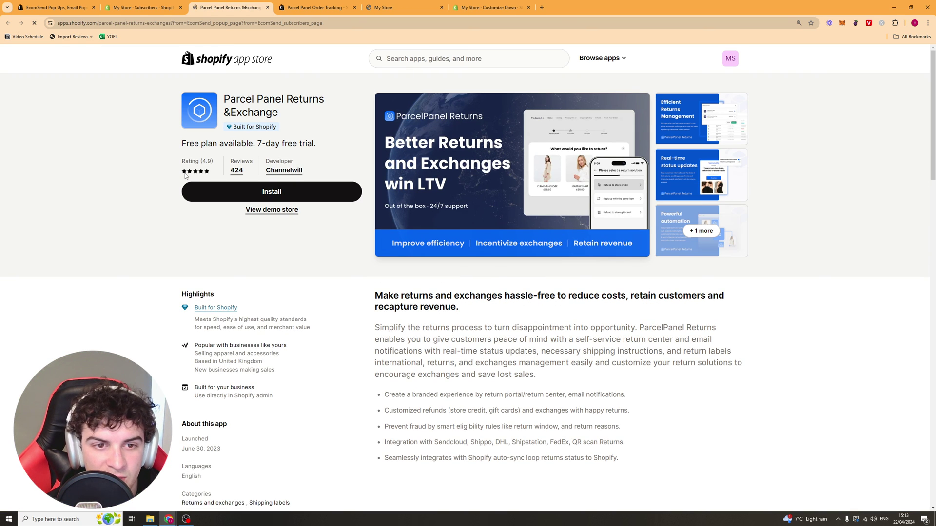
pyautogui.click(141, 8)
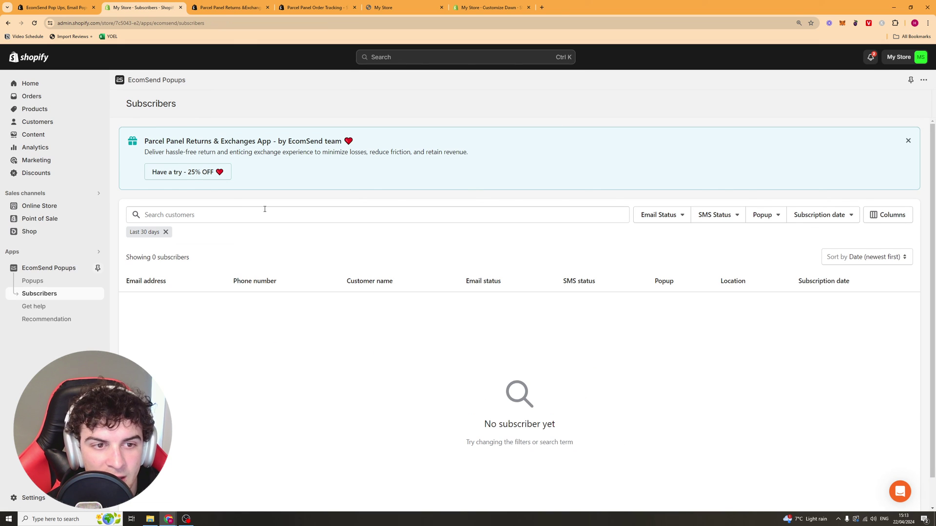
# Step: On the Popups page, switch on the Opt-in popup so it goes live
pyautogui.click(33, 281)
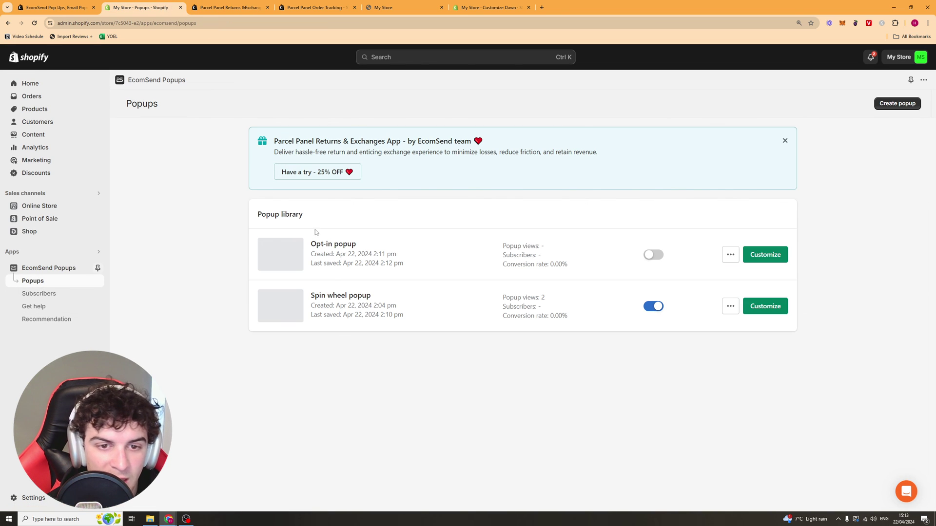
pyautogui.click(653, 255)
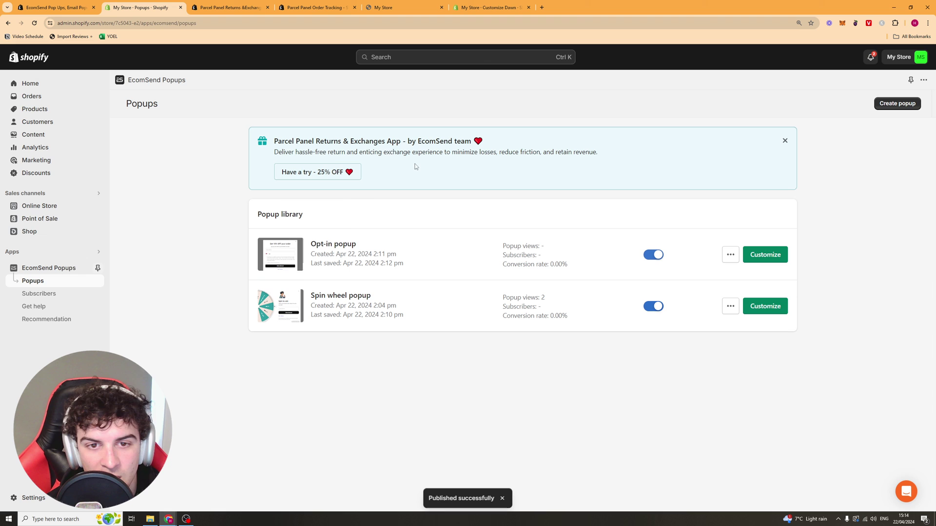
pyautogui.moveTo(268, 147)
pyautogui.mouseDown()
pyautogui.moveTo(613, 156)
pyautogui.moveTo(256, 149)
pyautogui.mouseUp()
pyautogui.click(613, 156)
pyautogui.click(273, 142)
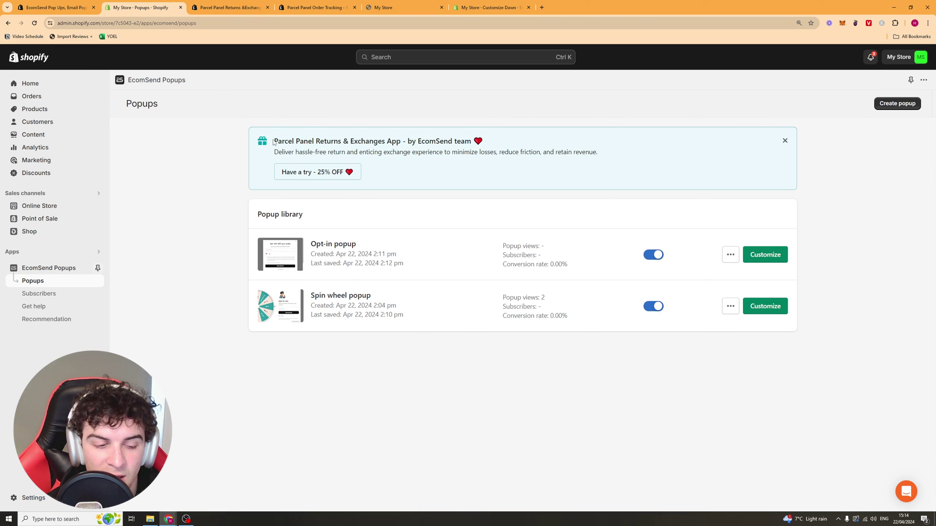